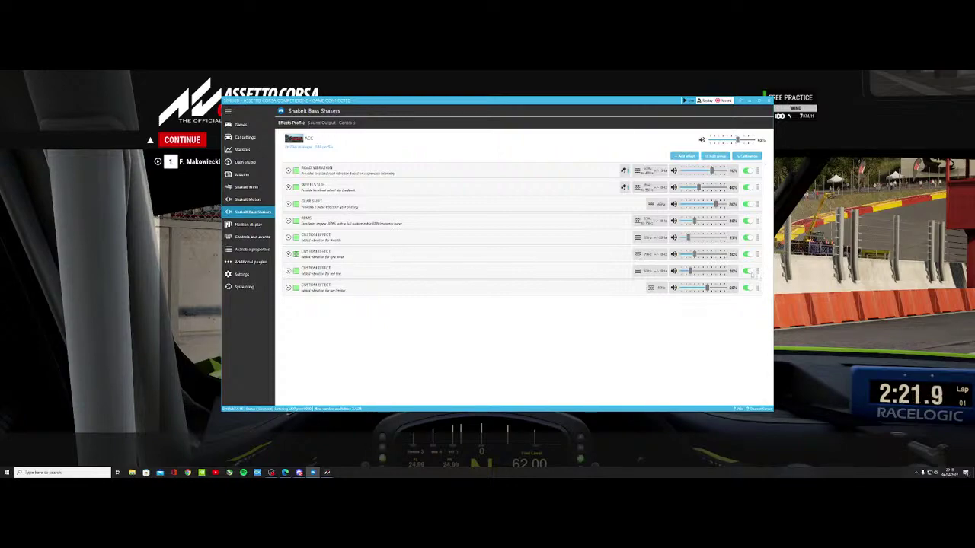
Turn off the second-to-last custom effect and expand the Road Vibration effect's settings.
{"action": "left_click", "coordinate": [749, 271]}
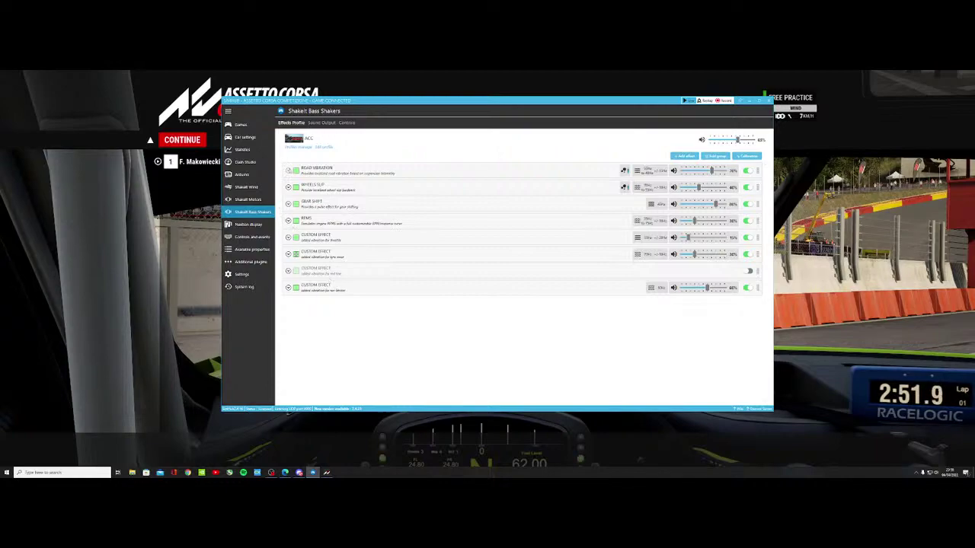
{"action": "left_click", "coordinate": [289, 170]}
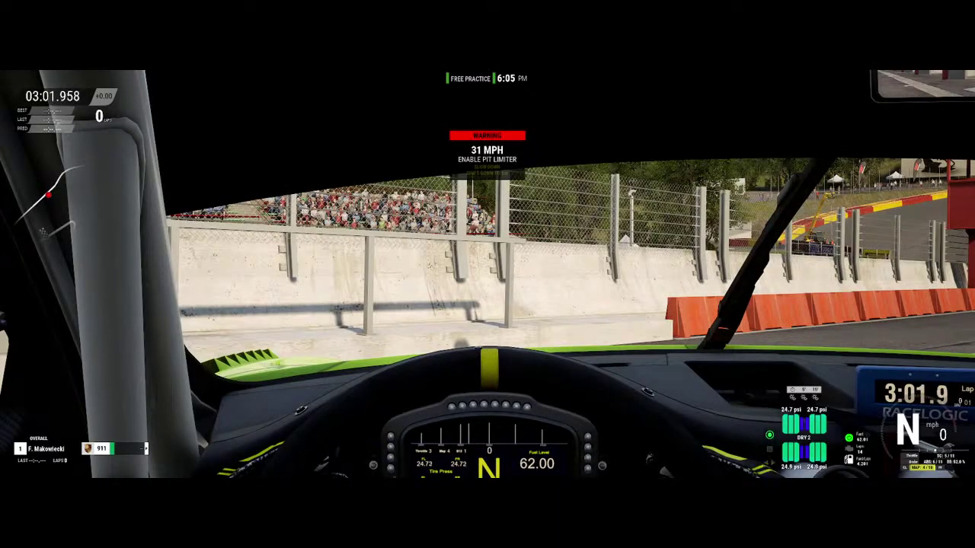
In the Assetto Corsa Competizione window, start the car's engine and shift into first gear.
{"action": "key", "text": "s"}
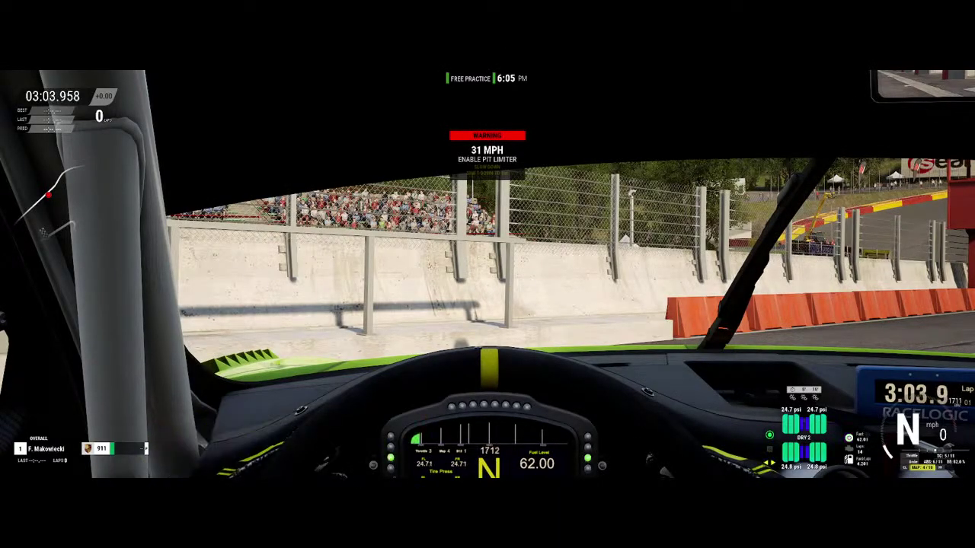
{"action": "key", "text": "shift"}
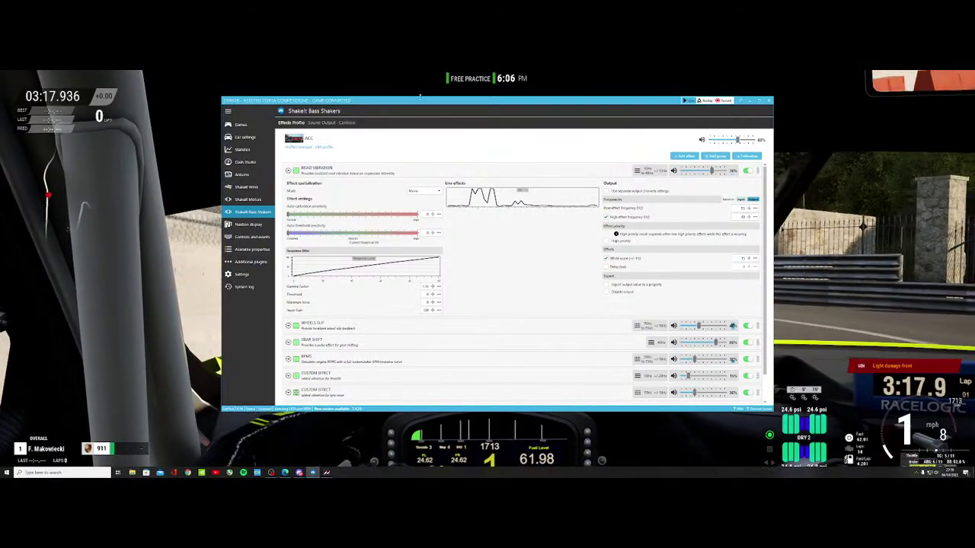
Place the ShakeIt Bass Shakers window beside the driving view and make it narrower.
{"action": "left_click_drag", "start_coordinate": [425, 103], "coordinate": [620, 147]}
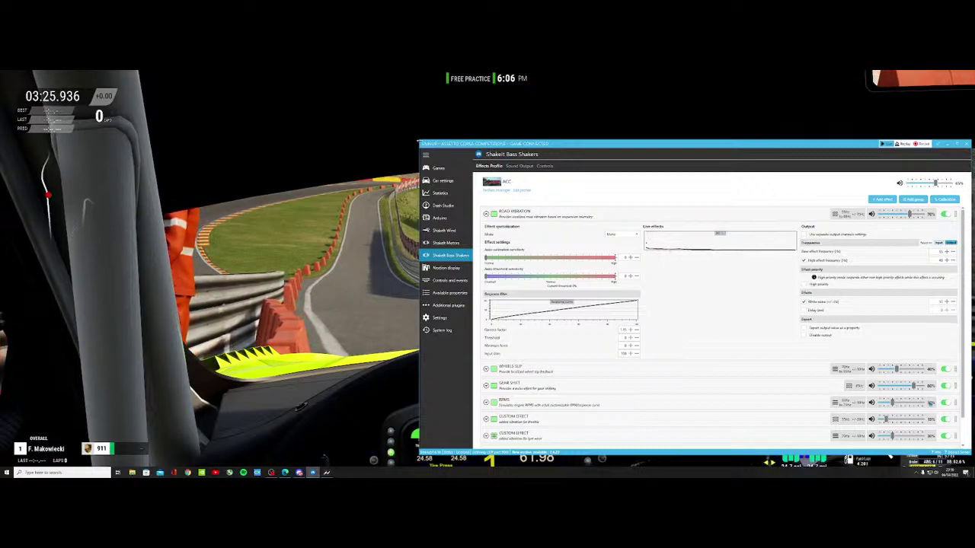
{"action": "left_click_drag", "start_coordinate": [417, 142], "coordinate": [530, 143]}
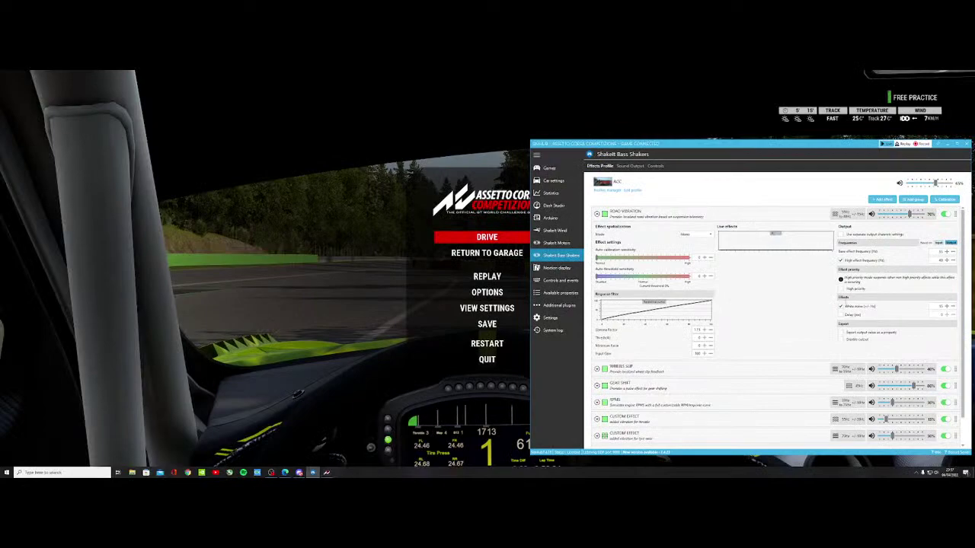
Check the Road Vibration effect's base effect frequency and collapse the effect's settings.
{"action": "left_click", "coordinate": [936, 252]}
{"action": "double_click", "coordinate": [939, 253]}
{"action": "left_click", "coordinate": [597, 214]}
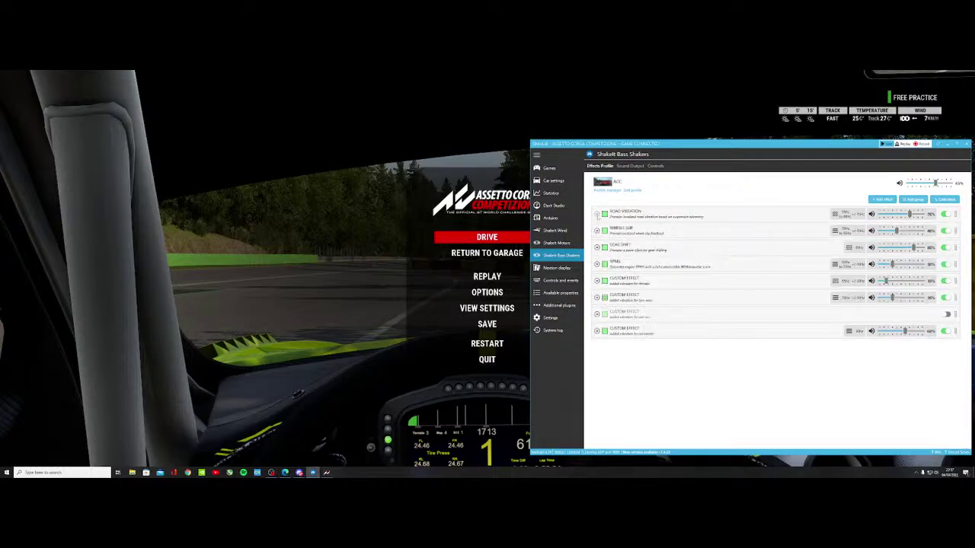
Turn off every active effect except Wheels Slip and review the Wheels Slip settings, including its effect frequencies.
{"action": "left_click", "coordinate": [597, 231]}
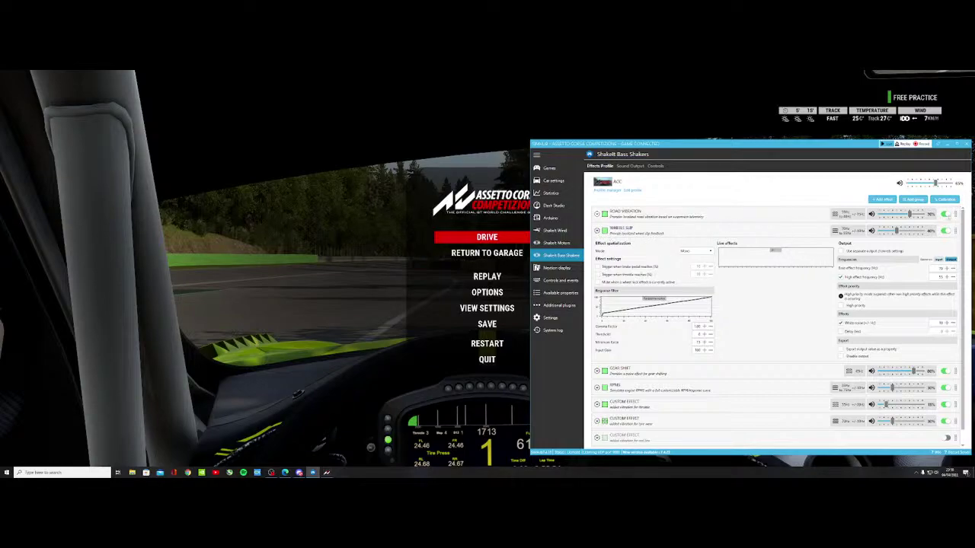
{"action": "left_click", "coordinate": [945, 214]}
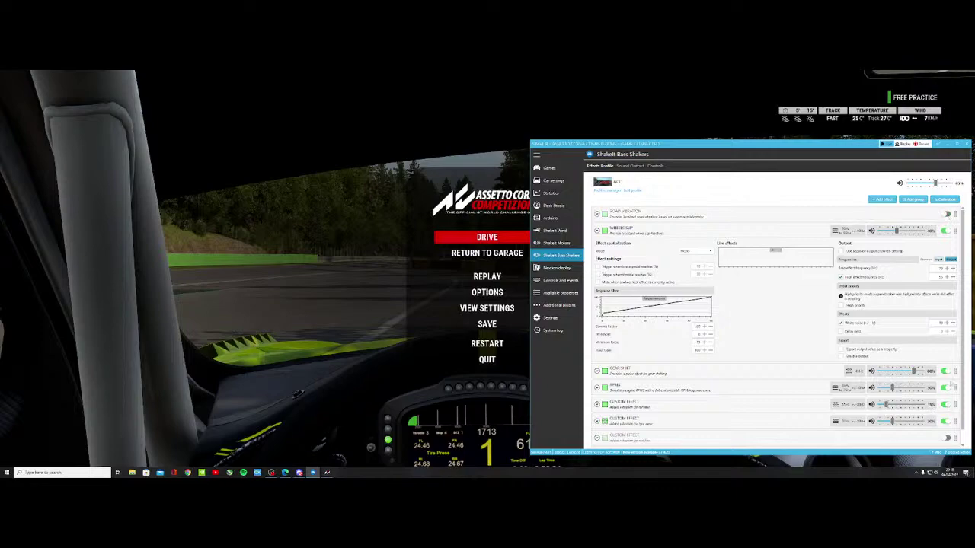
{"action": "left_click", "coordinate": [946, 371]}
{"action": "left_click", "coordinate": [945, 388]}
{"action": "left_click", "coordinate": [946, 404]}
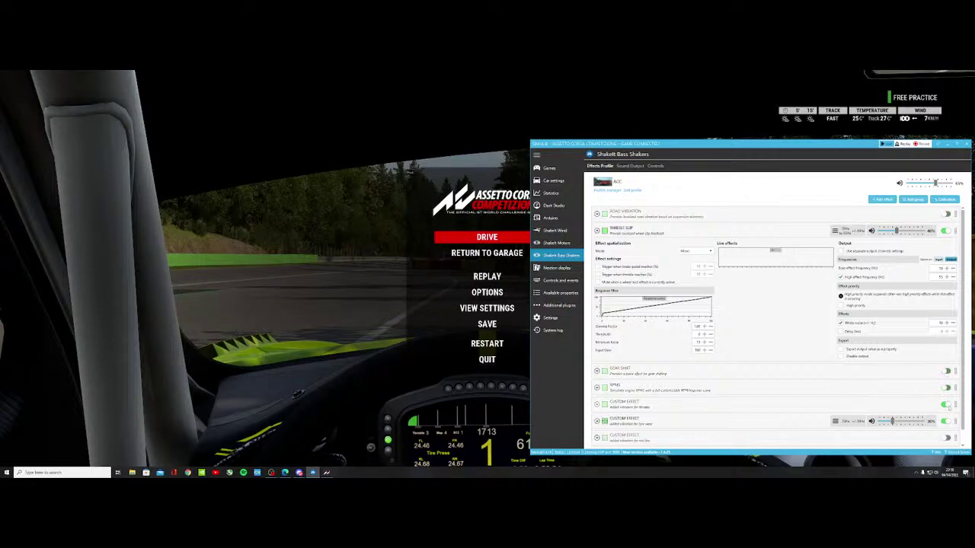
{"action": "left_click", "coordinate": [945, 421]}
{"action": "scroll", "coordinate": [967, 433], "scroll_direction": "down", "scroll_amount": 1}
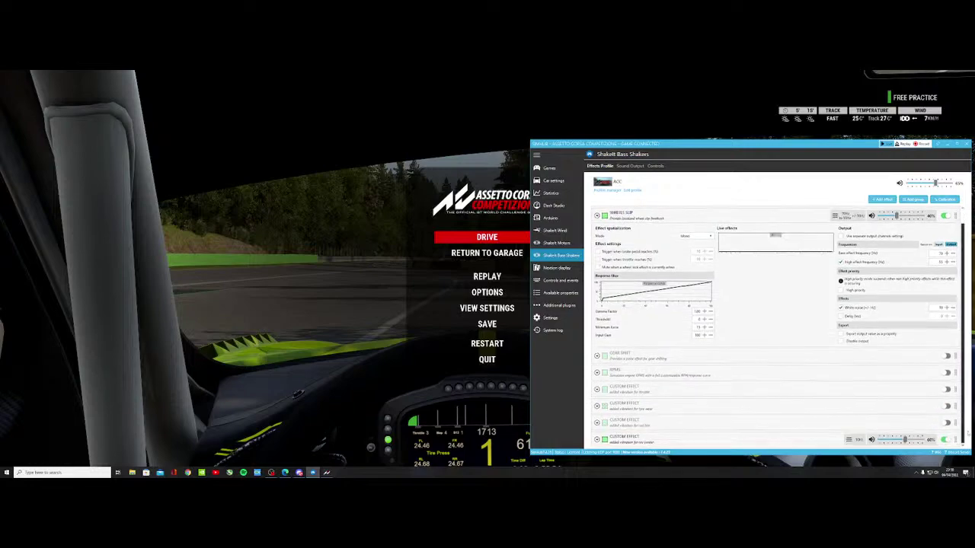
{"action": "left_click", "coordinate": [945, 439]}
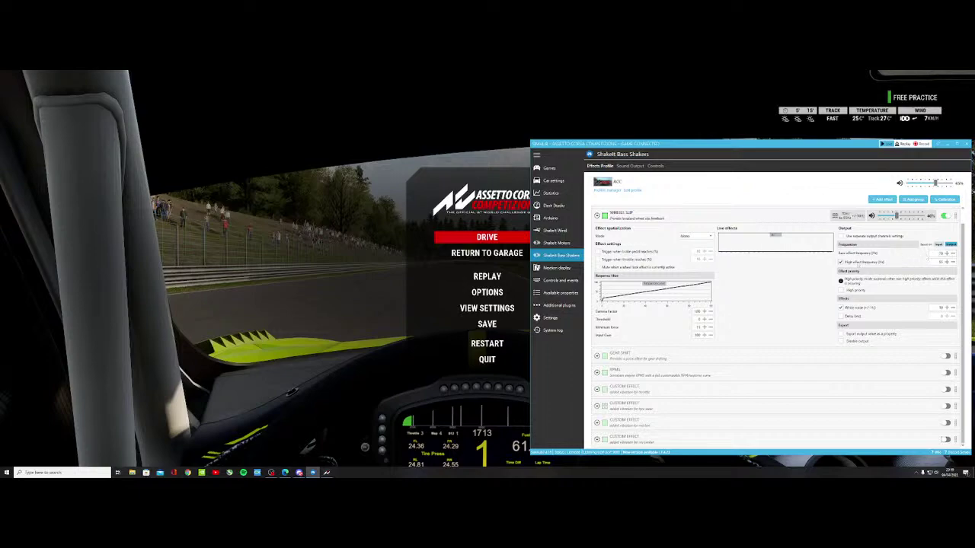
{"action": "scroll", "coordinate": [774, 276], "scroll_direction": "up", "scroll_amount": 1}
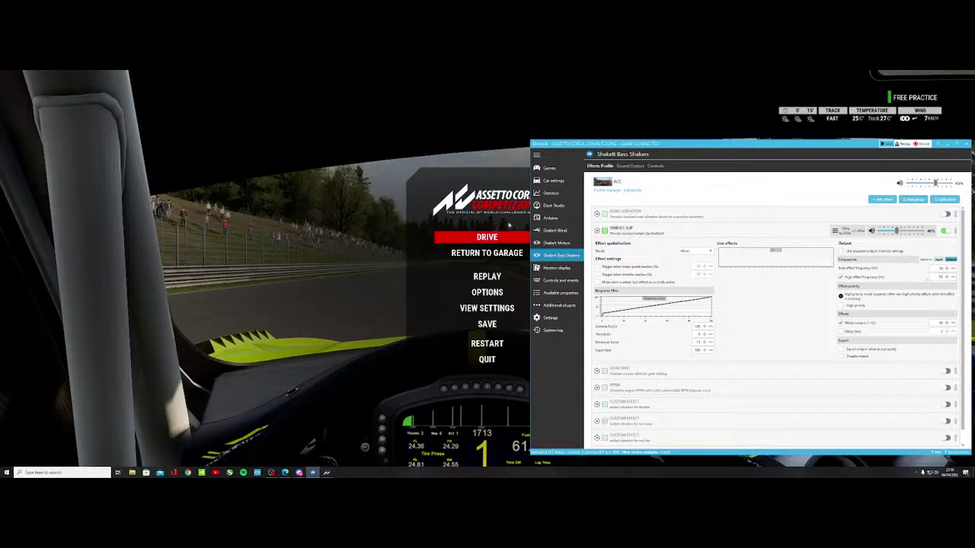
{"action": "left_click", "coordinate": [598, 231]}
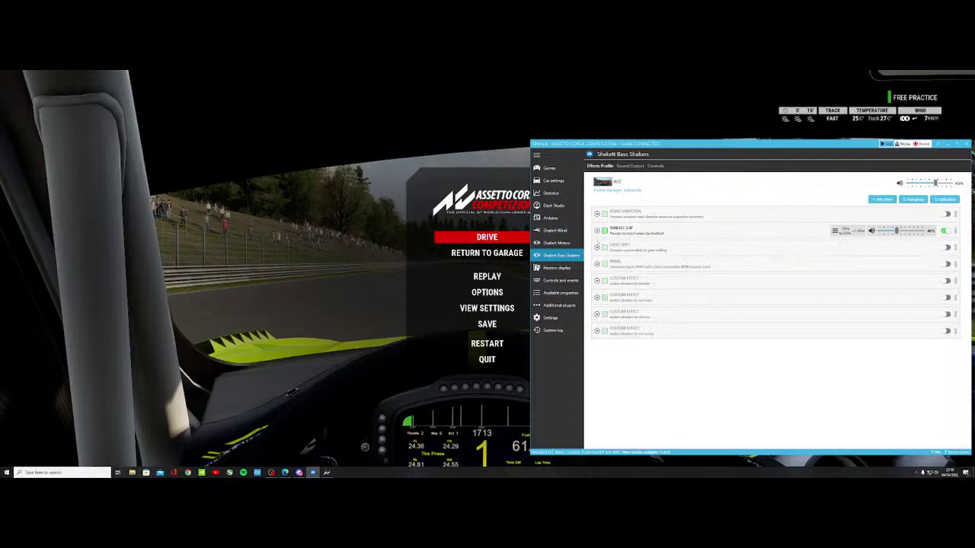
Enable the Gear Shift effect to review its detection mode and output settings, and collapse it.
{"action": "left_click", "coordinate": [597, 247]}
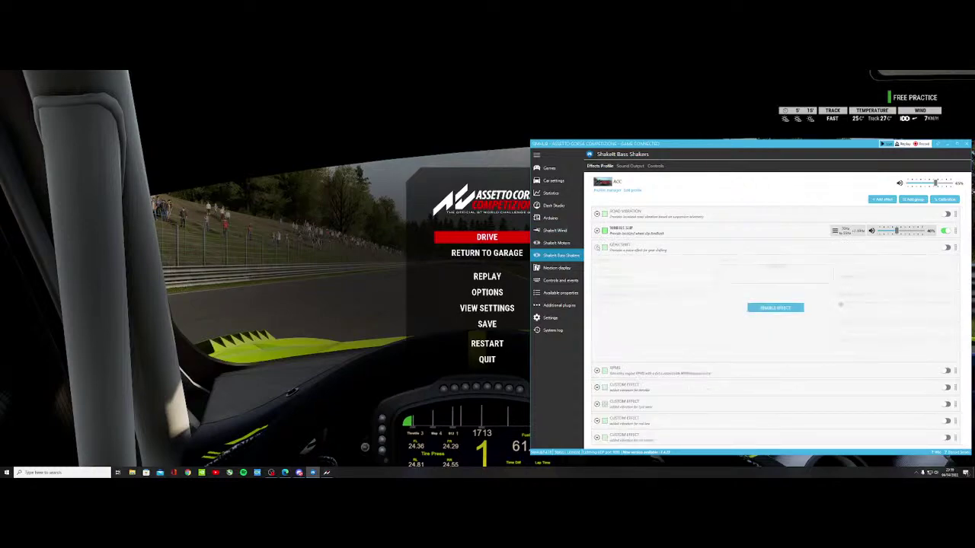
{"action": "left_click", "coordinate": [947, 247]}
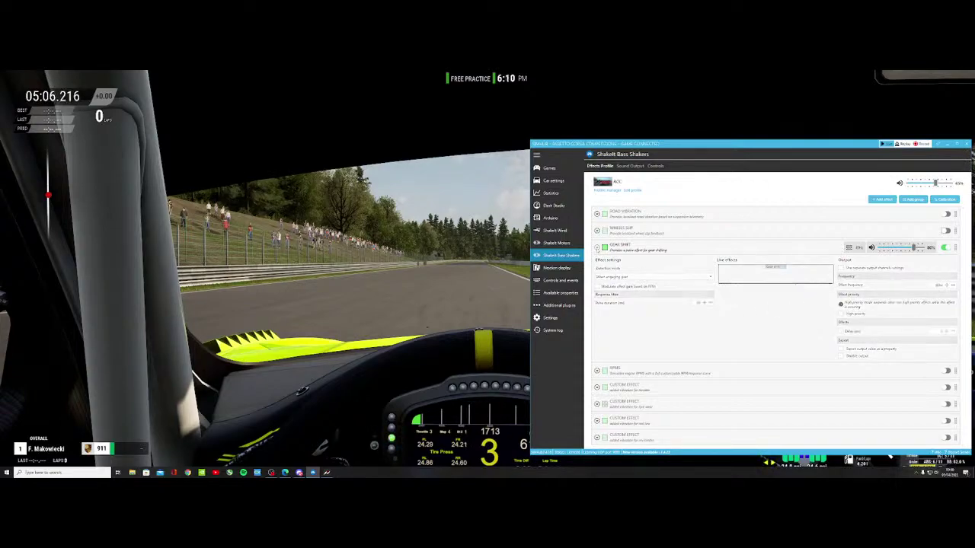
{"action": "left_click", "coordinate": [597, 248]}
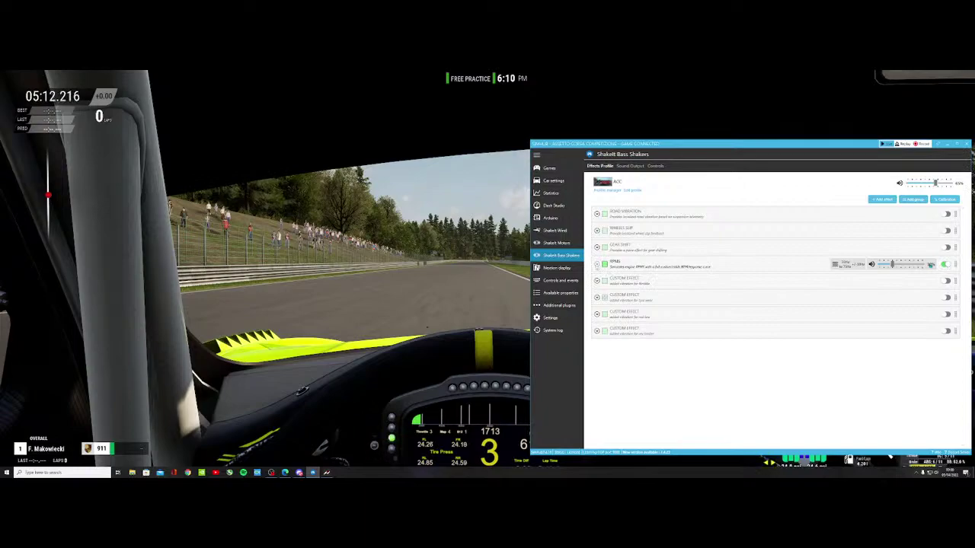
Review the RPMS effect's response curve and output frequencies, and turn the effect off.
{"action": "left_click", "coordinate": [597, 264]}
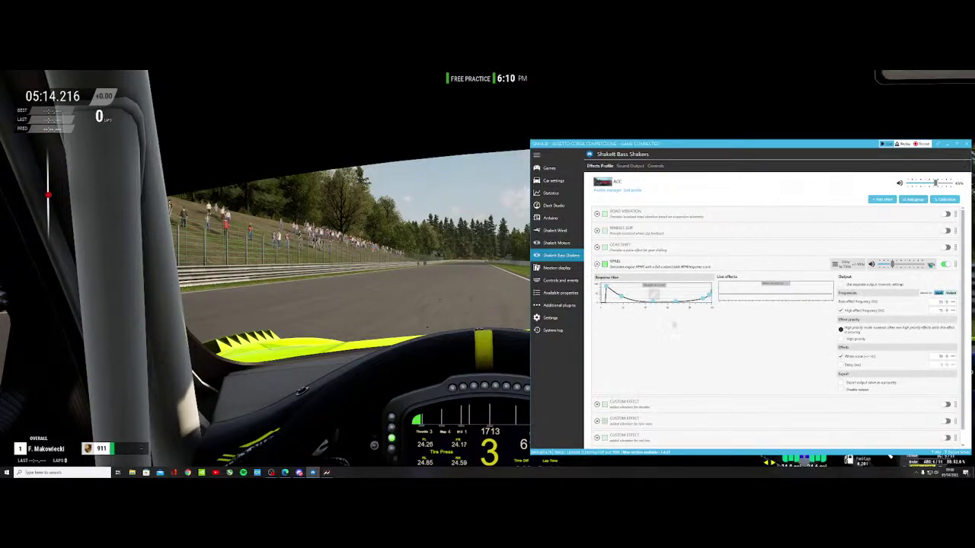
{"action": "mouse_move", "coordinate": [654, 294]}
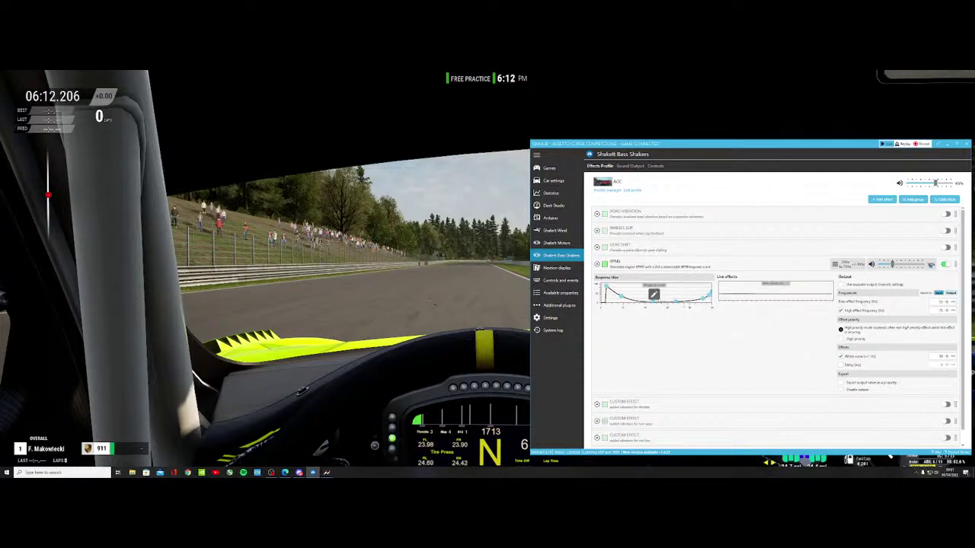
{"action": "left_click", "coordinate": [597, 264]}
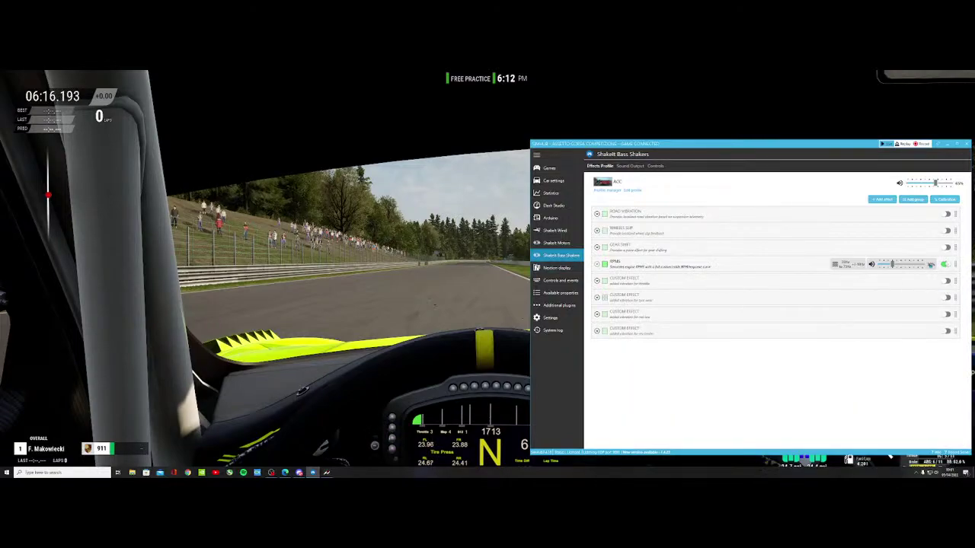
{"action": "left_click", "coordinate": [944, 265]}
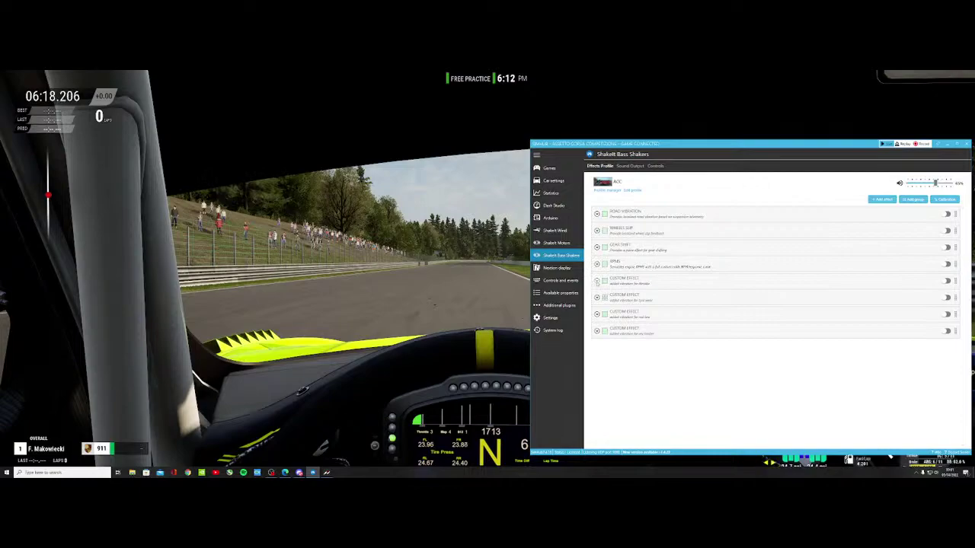
Enable the throttle custom effect and open its front left formula binding as a computed value.
{"action": "left_click", "coordinate": [597, 281]}
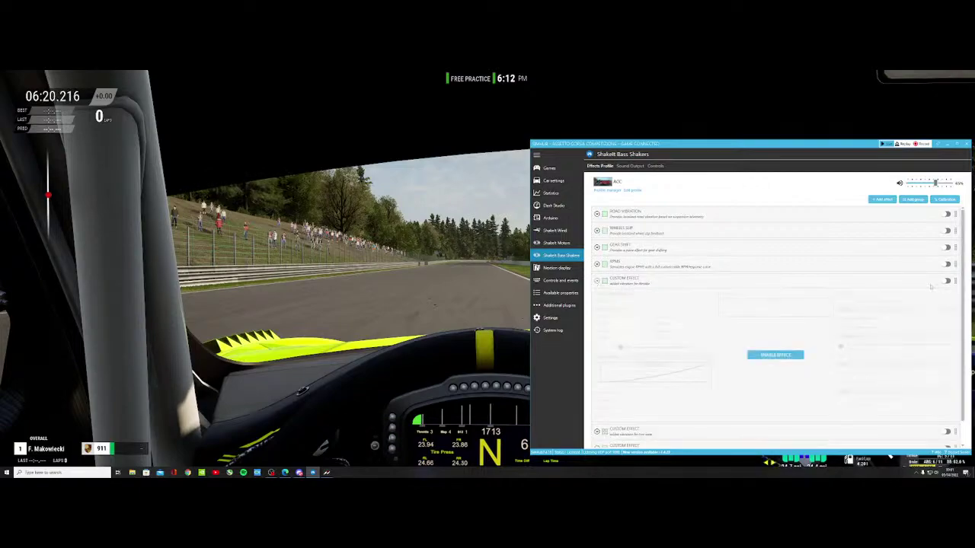
{"action": "left_click", "coordinate": [945, 281]}
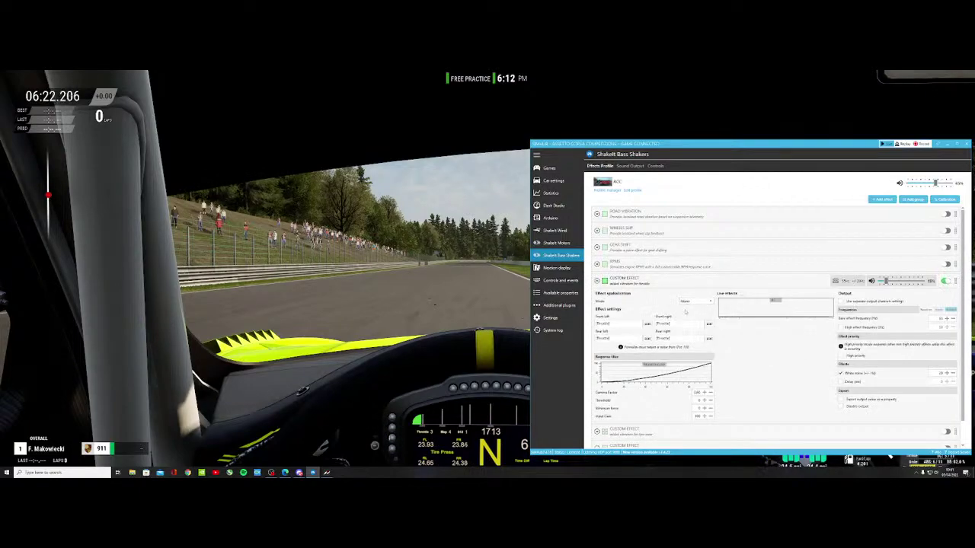
{"action": "left_click", "coordinate": [648, 324]}
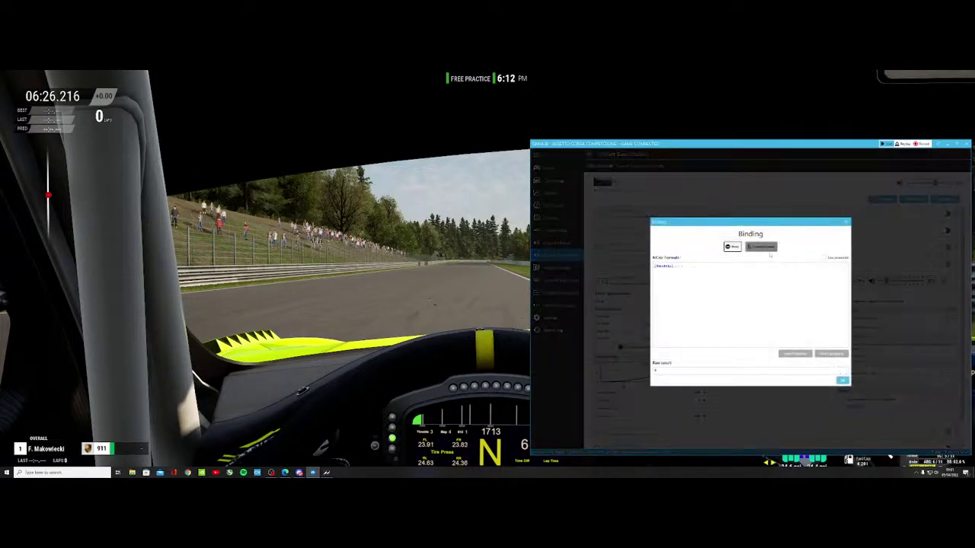
{"action": "left_click", "coordinate": [763, 247]}
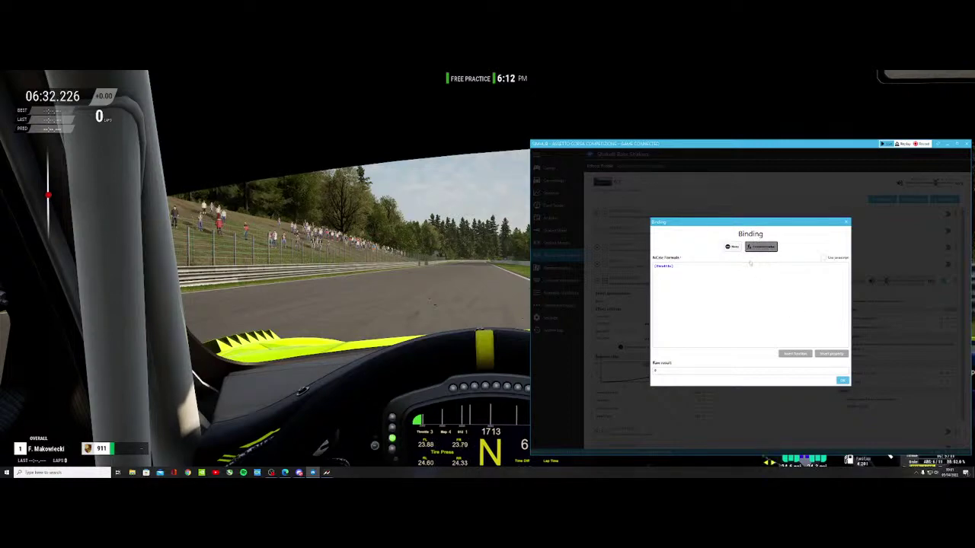
Browse the available properties for the throttle formula without choosing a new one, and accept the existing binding.
{"action": "left_click", "coordinate": [828, 354]}
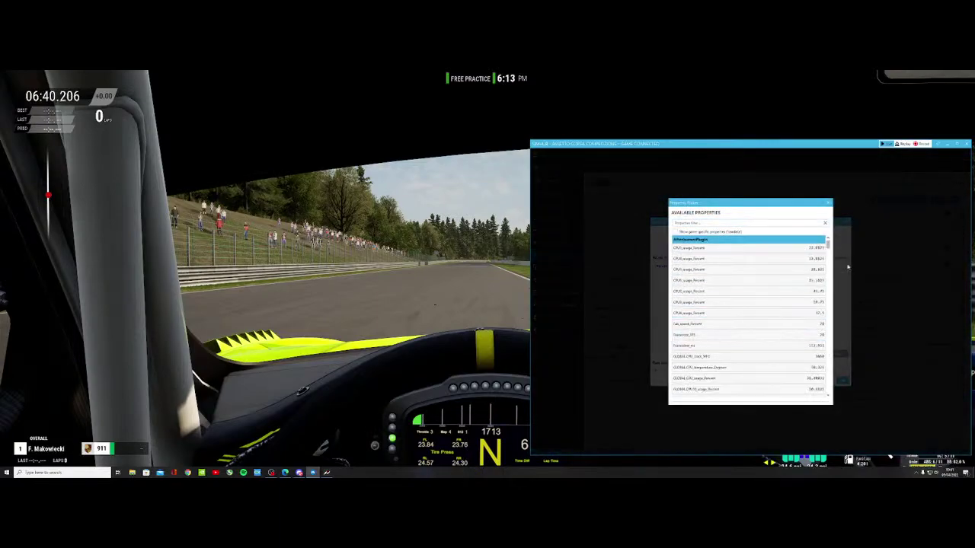
{"action": "left_click_drag", "start_coordinate": [828, 246], "coordinate": [829, 287]}
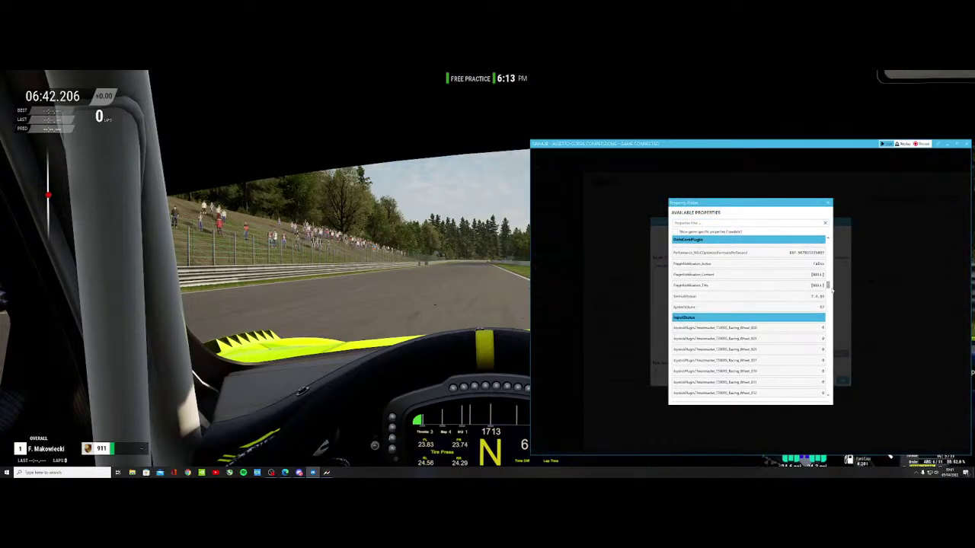
{"action": "scroll", "coordinate": [733, 315], "scroll_direction": "up", "scroll_amount": 5}
{"action": "scroll", "coordinate": [732, 317], "scroll_direction": "up", "scroll_amount": 4}
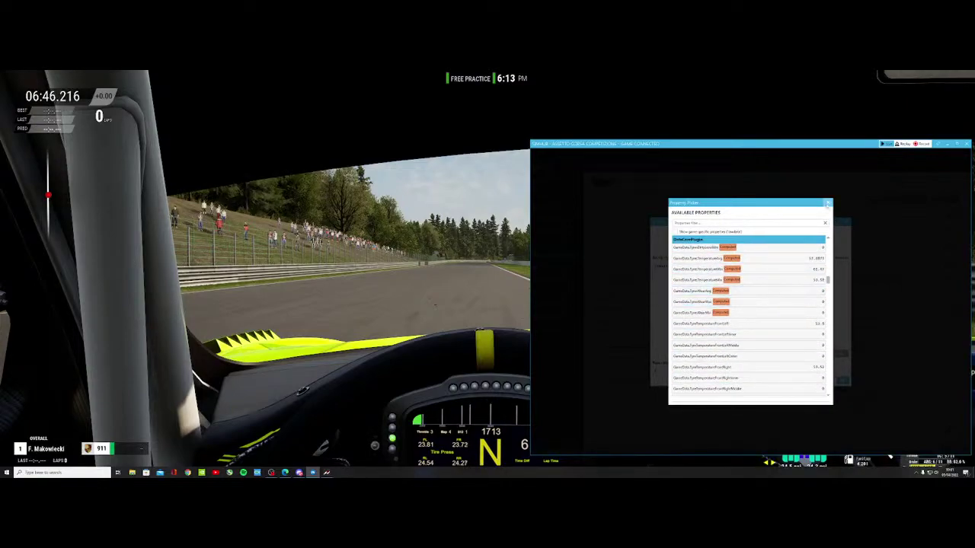
{"action": "left_click", "coordinate": [828, 203]}
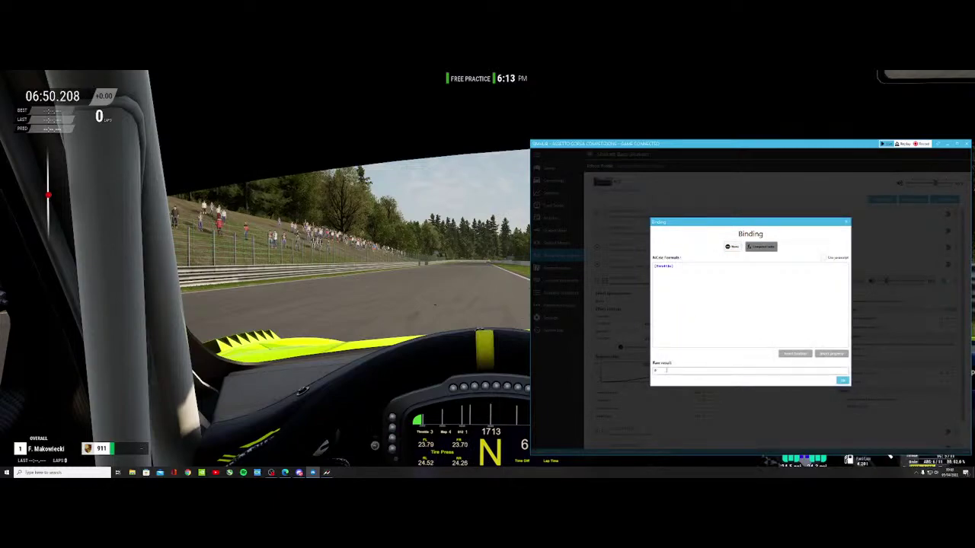
{"action": "left_click", "coordinate": [843, 380]}
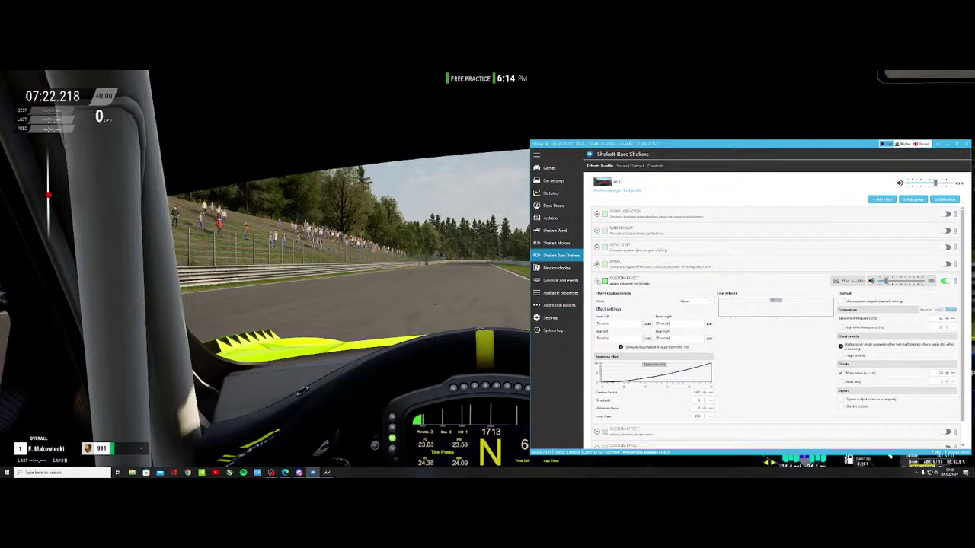
Enable the RPMS effect alongside the throttle custom effect, review its settings, and collapse both effects.
{"action": "left_click", "coordinate": [597, 264]}
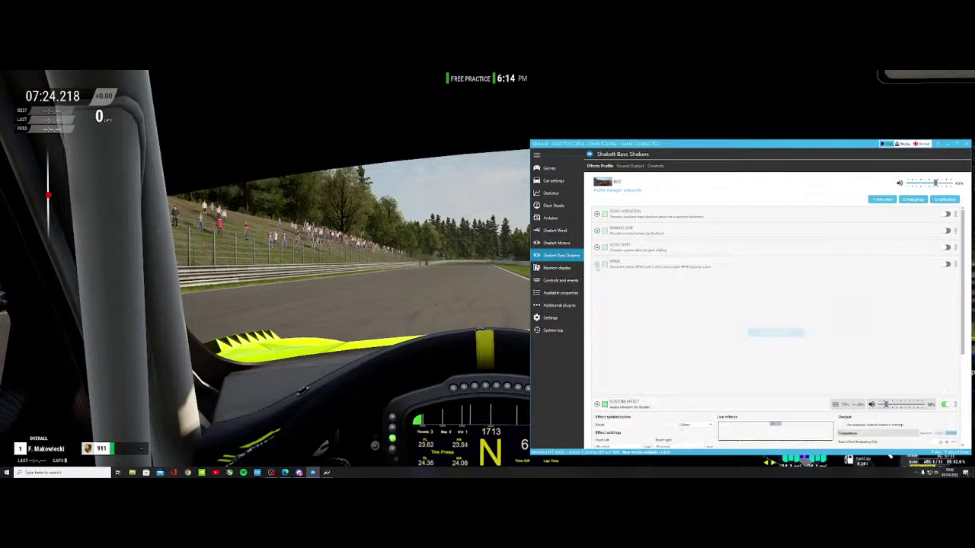
{"action": "left_click", "coordinate": [946, 266]}
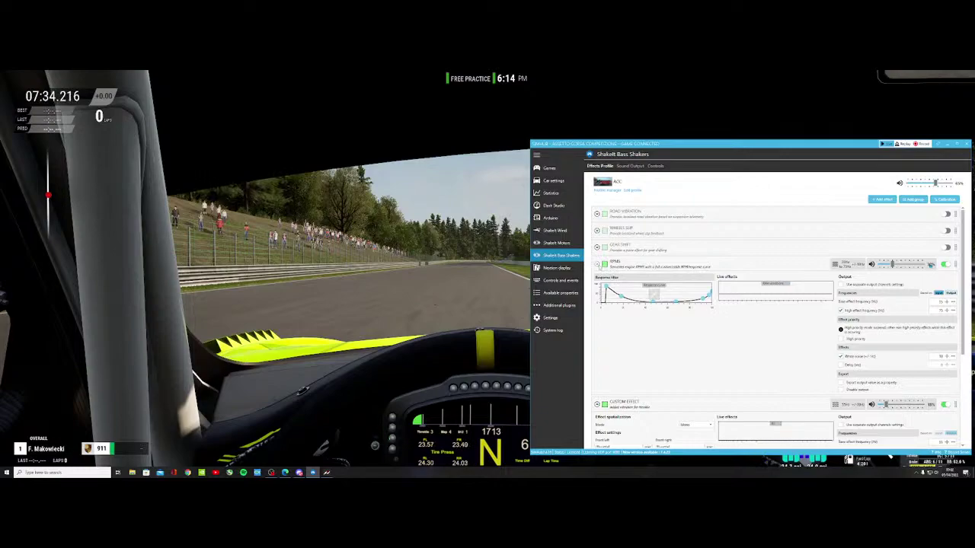
{"action": "left_click", "coordinate": [598, 265]}
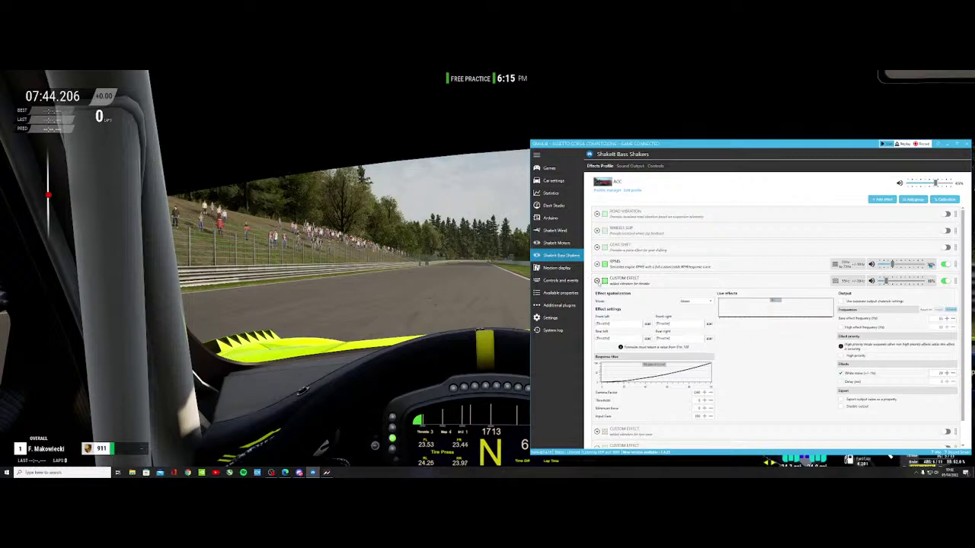
{"action": "left_click", "coordinate": [597, 281]}
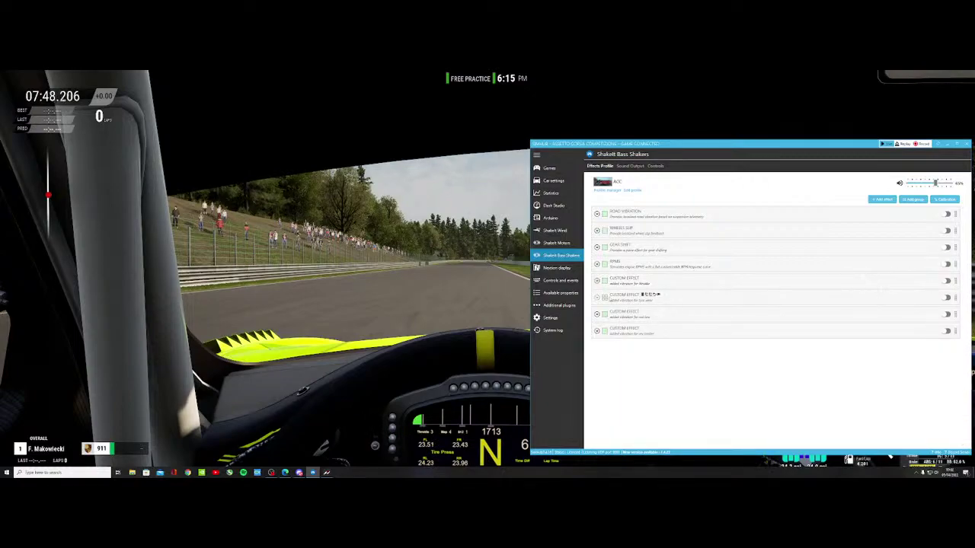
Enable the tyre wear custom effect and open its front left formula binding as a computed value.
{"action": "left_click", "coordinate": [597, 297]}
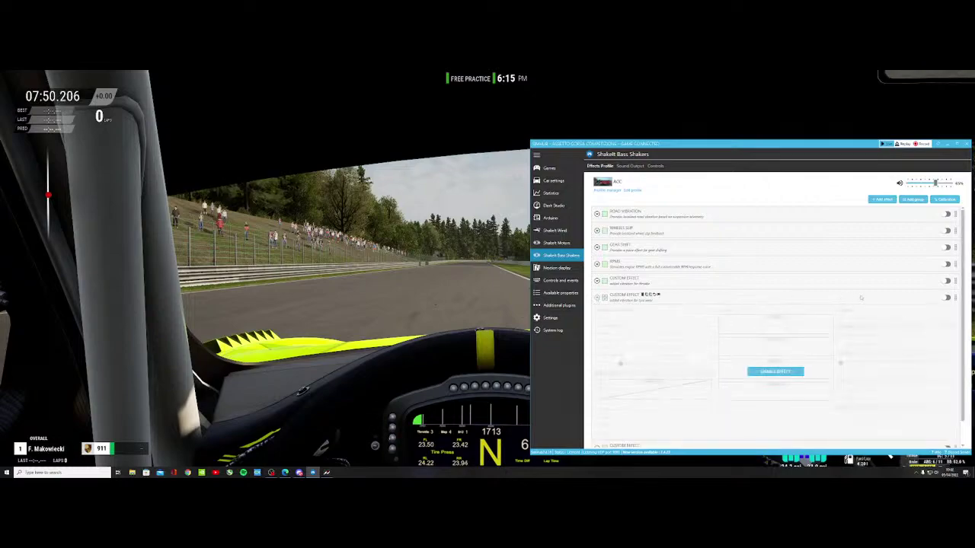
{"action": "left_click", "coordinate": [947, 298]}
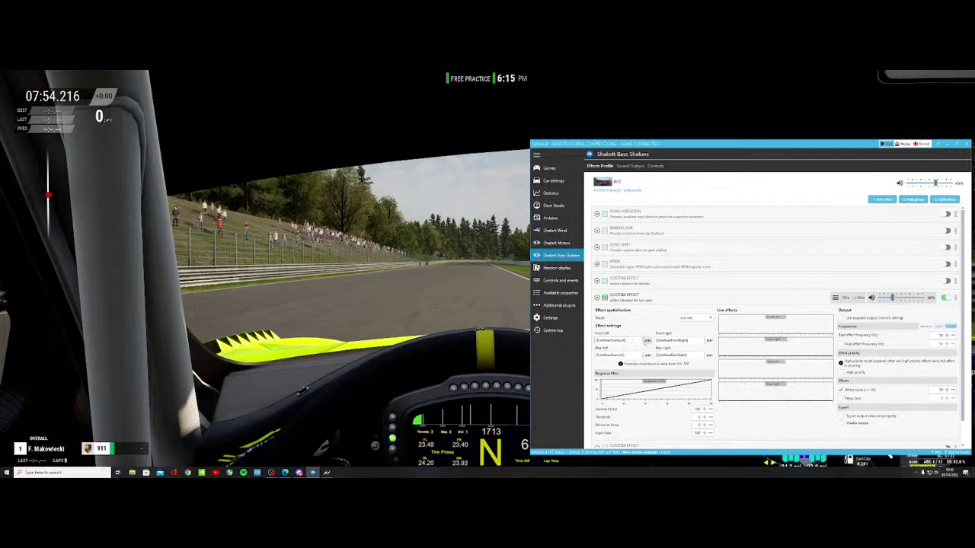
{"action": "left_click", "coordinate": [646, 342]}
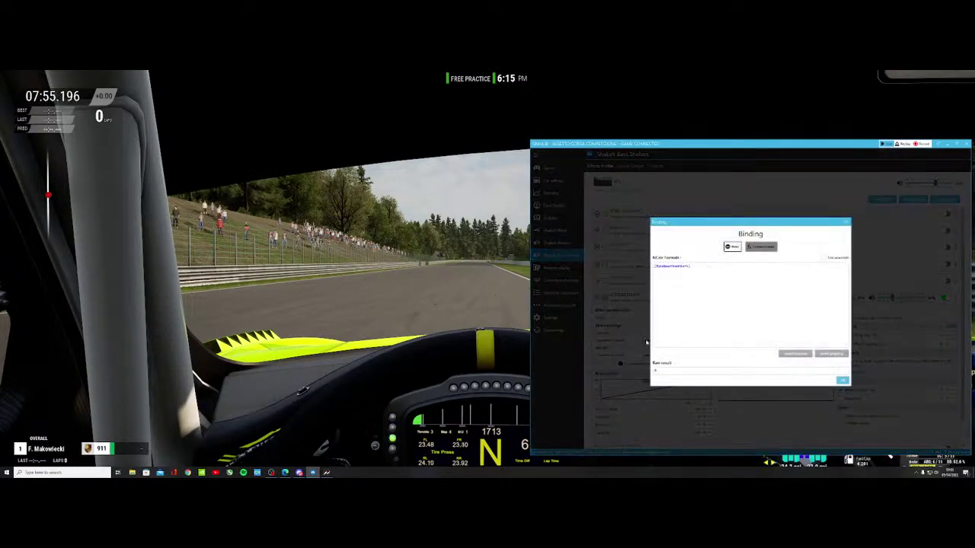
{"action": "left_click", "coordinate": [771, 249]}
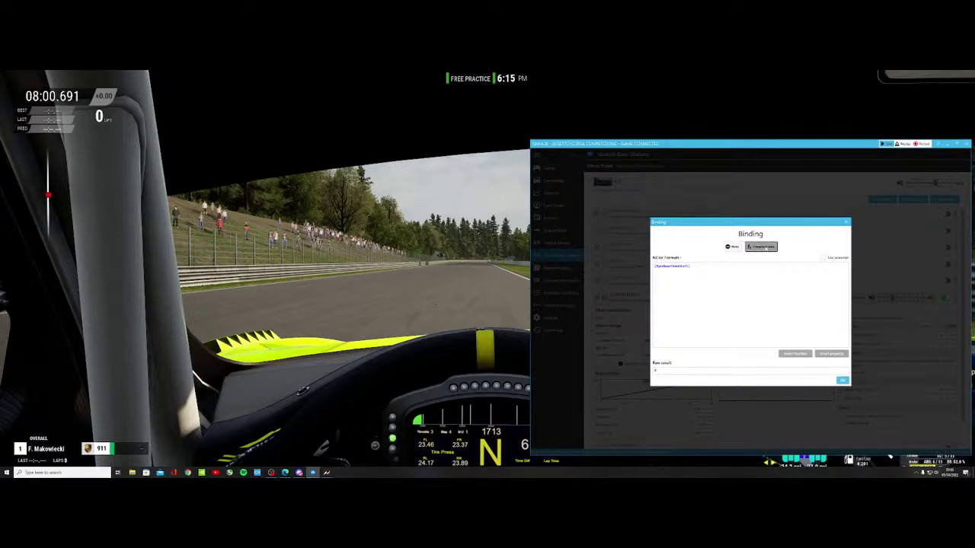
Browse the available properties for the tyre wear formula without choosing a new one.
{"action": "left_click", "coordinate": [832, 353]}
{"action": "scroll", "coordinate": [738, 311], "scroll_direction": "down", "scroll_amount": 5}
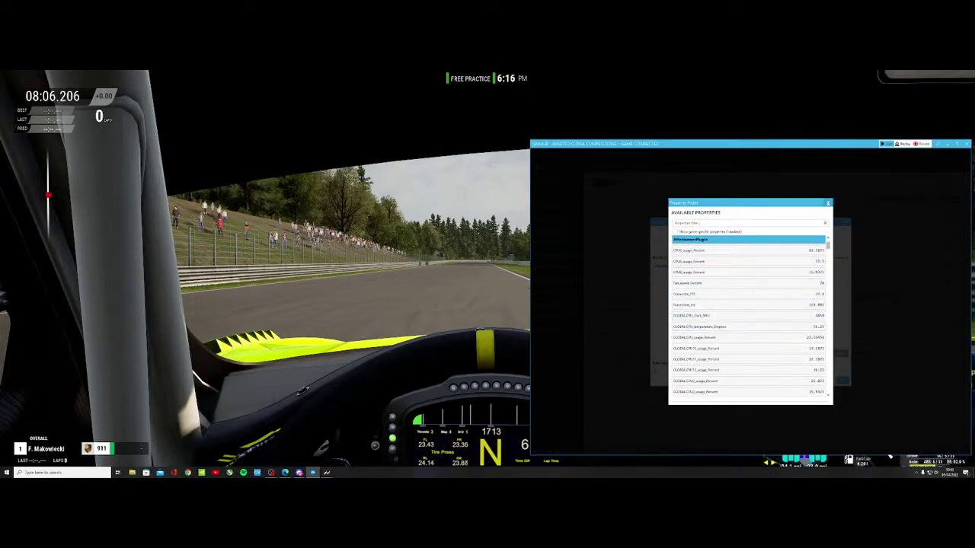
{"action": "double_click", "coordinate": [814, 250]}
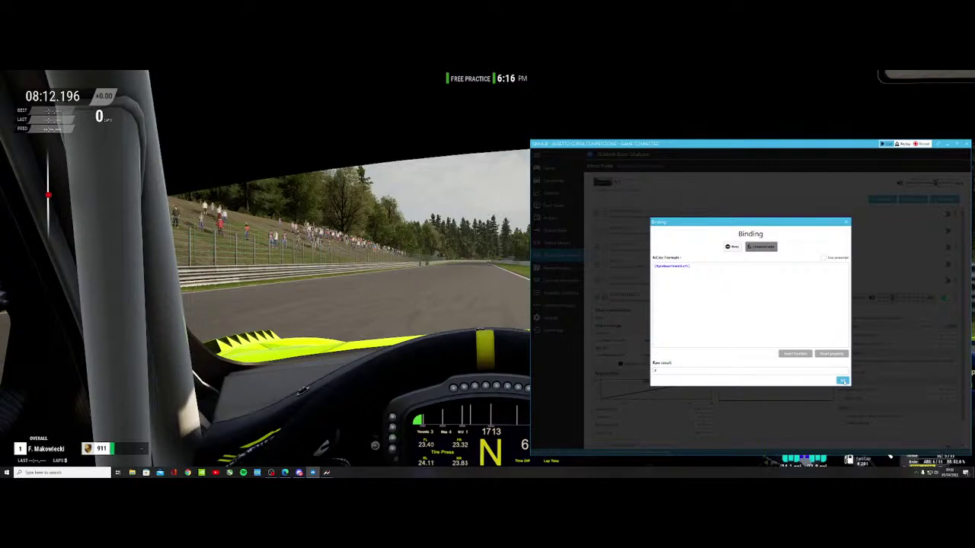
Accept the existing tyre wear binding, and collapse and turn off the tyre wear effect.
{"action": "left_click", "coordinate": [842, 380]}
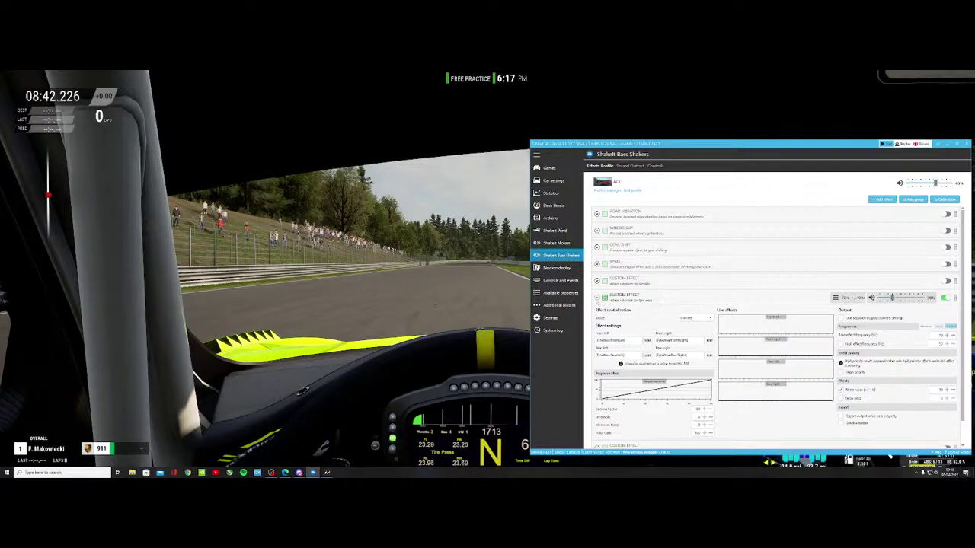
{"action": "left_click", "coordinate": [596, 298]}
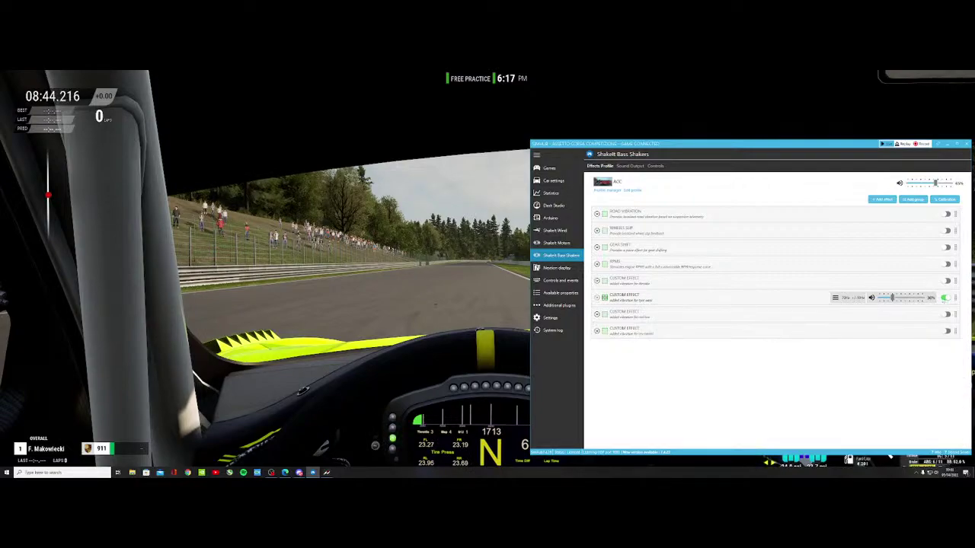
{"action": "left_click", "coordinate": [946, 297]}
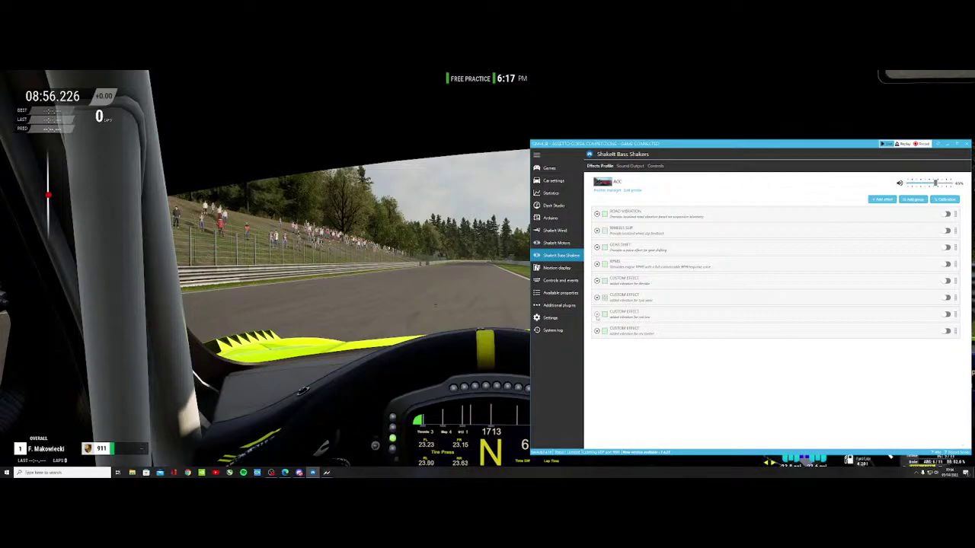
Enable the red line custom effect, review its settings and compare with the RPMS effect, and turn it off again.
{"action": "left_click", "coordinate": [597, 313]}
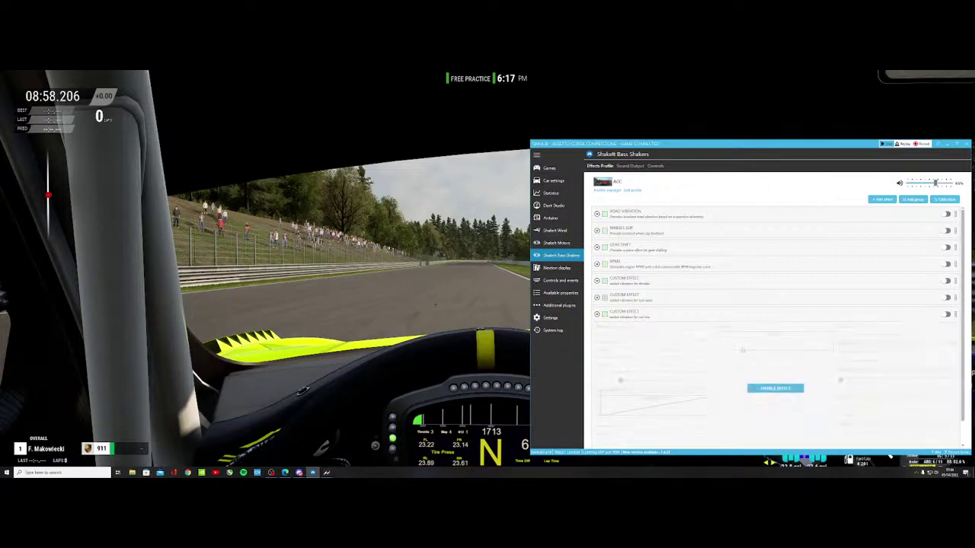
{"action": "left_click", "coordinate": [947, 314]}
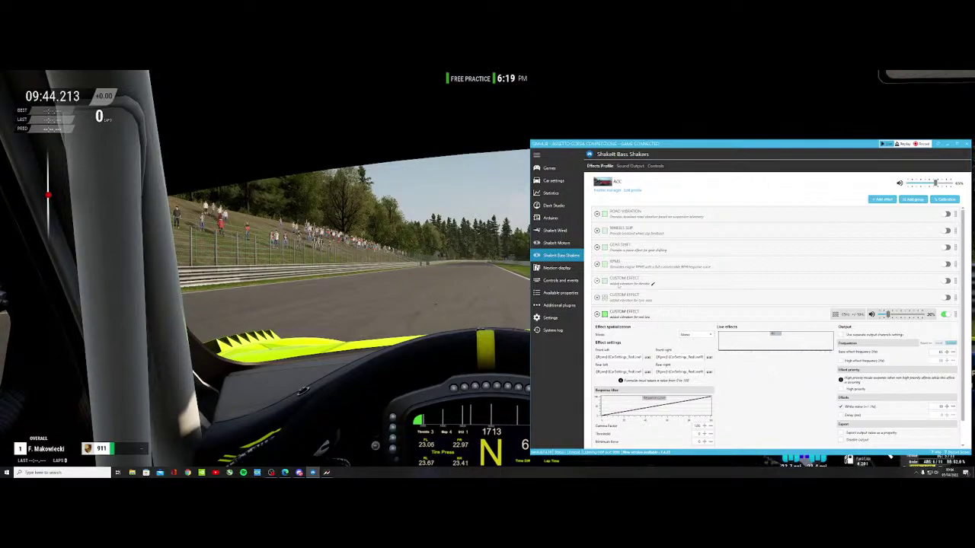
{"action": "left_click", "coordinate": [597, 264]}
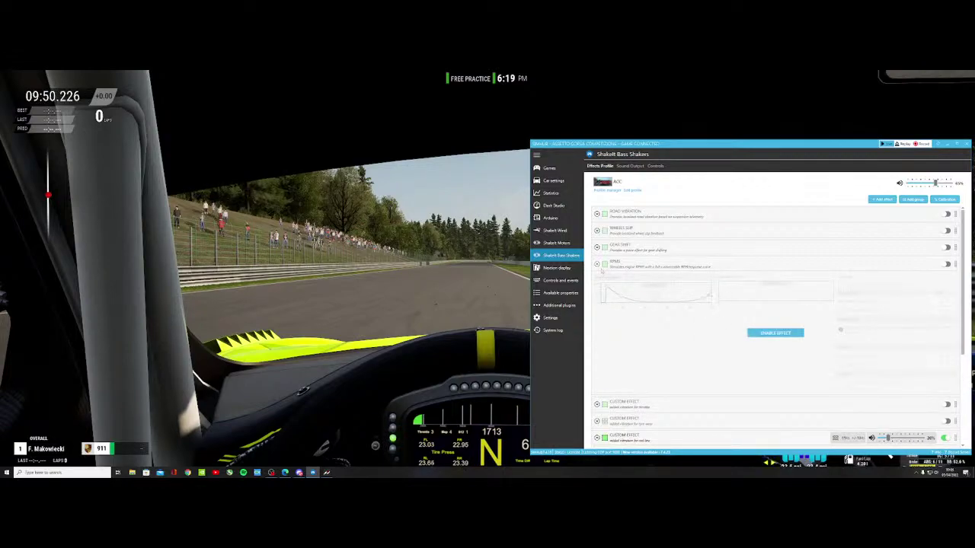
{"action": "left_click", "coordinate": [774, 332]}
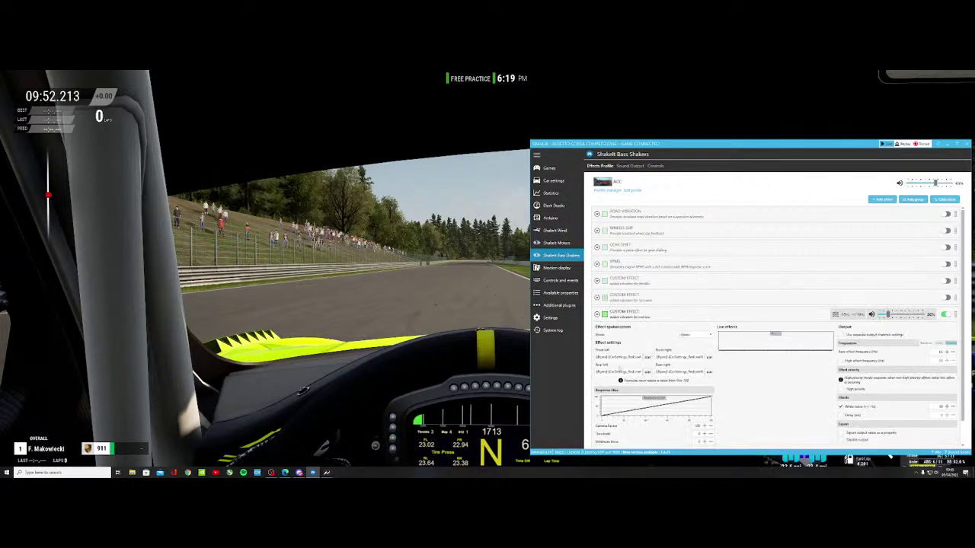
{"action": "left_click", "coordinate": [945, 314]}
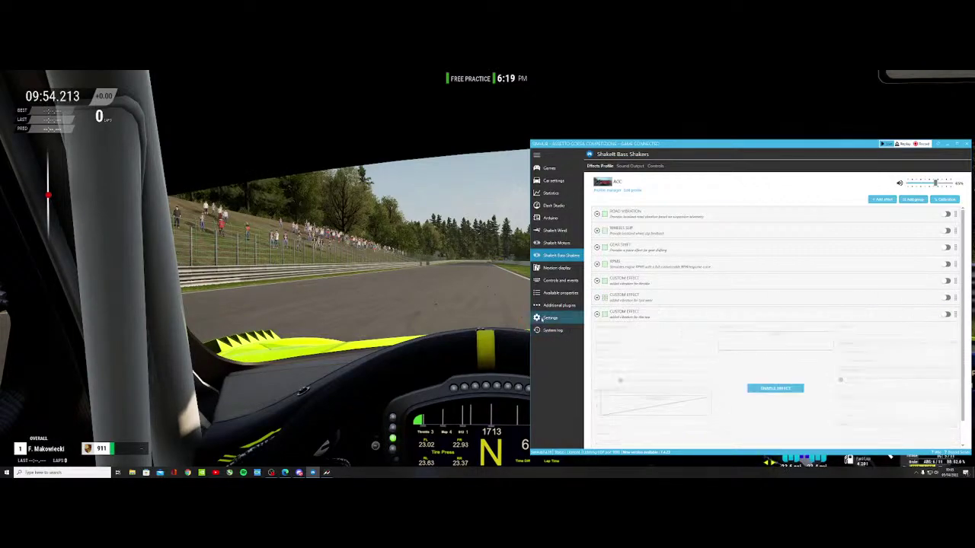
{"action": "left_click", "coordinate": [596, 314]}
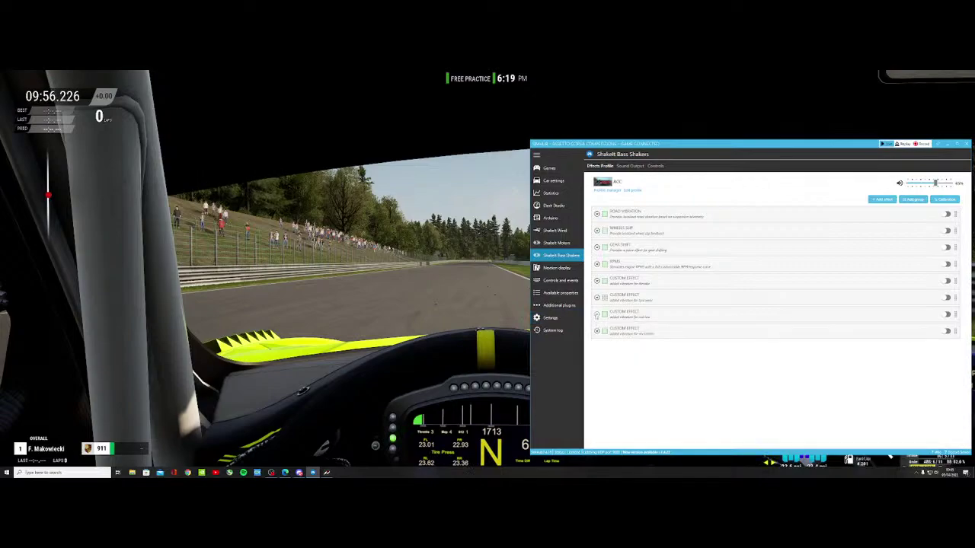
Enable the rev limiter custom effect, review its front left formula binding unchanged, and collapse the effect.
{"action": "left_click", "coordinate": [597, 332]}
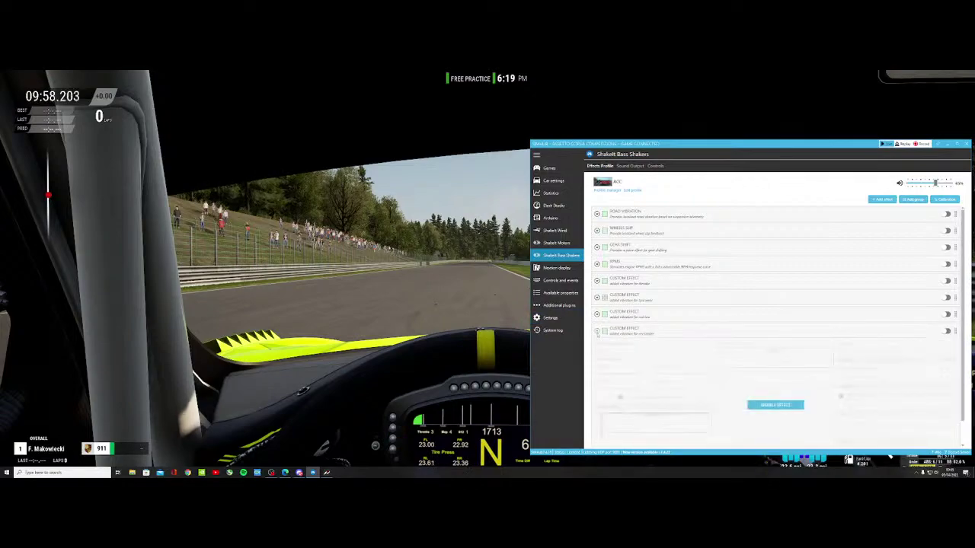
{"action": "left_click", "coordinate": [753, 406]}
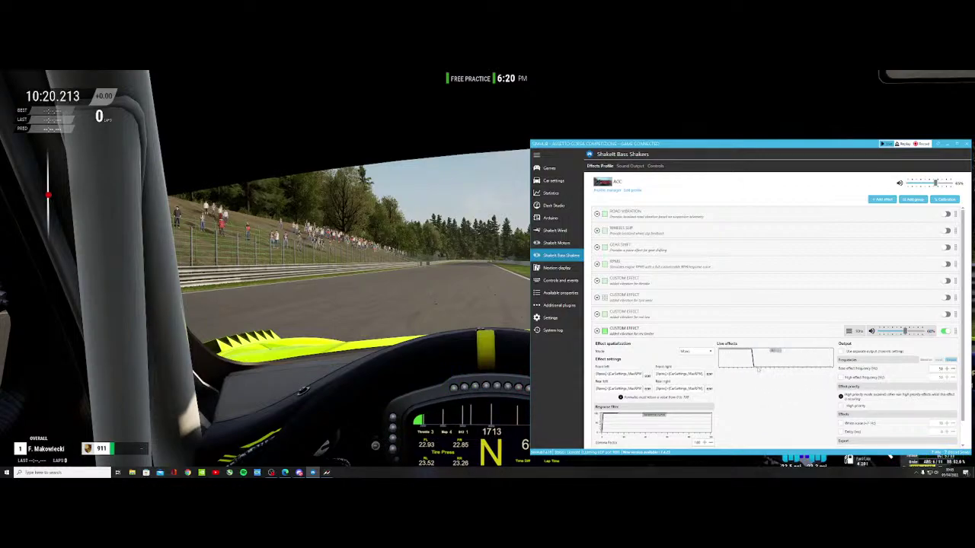
{"action": "left_click", "coordinate": [647, 375]}
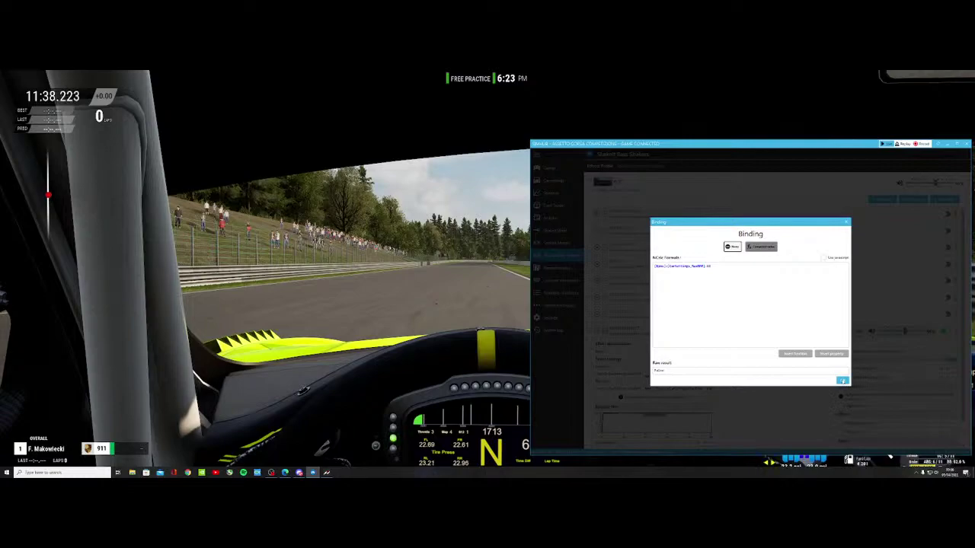
{"action": "left_click", "coordinate": [842, 380]}
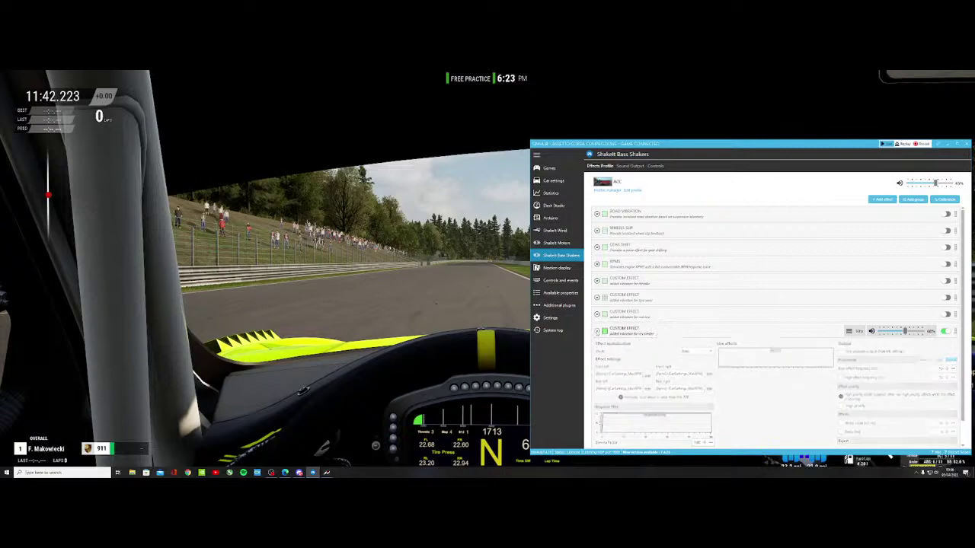
{"action": "left_click", "coordinate": [597, 332]}
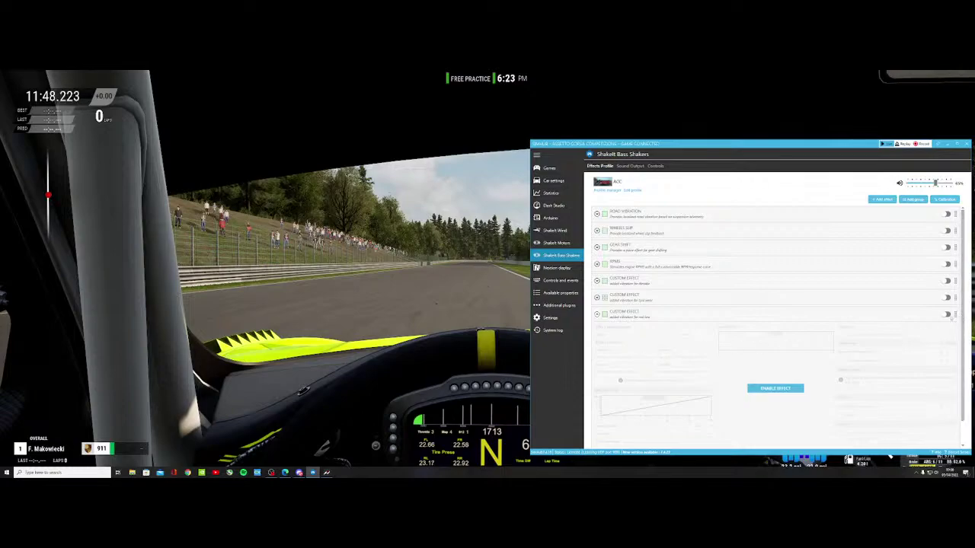
Enable the red line custom effect and review its front left formula binding, keeping the existing formula.
{"action": "left_click", "coordinate": [946, 314]}
{"action": "left_click", "coordinate": [648, 357]}
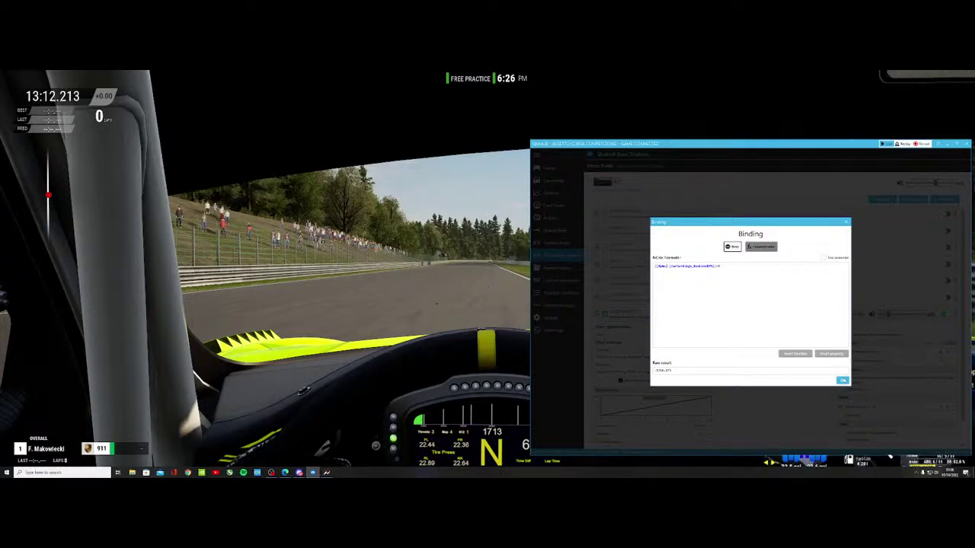
{"action": "key", "text": "Return"}
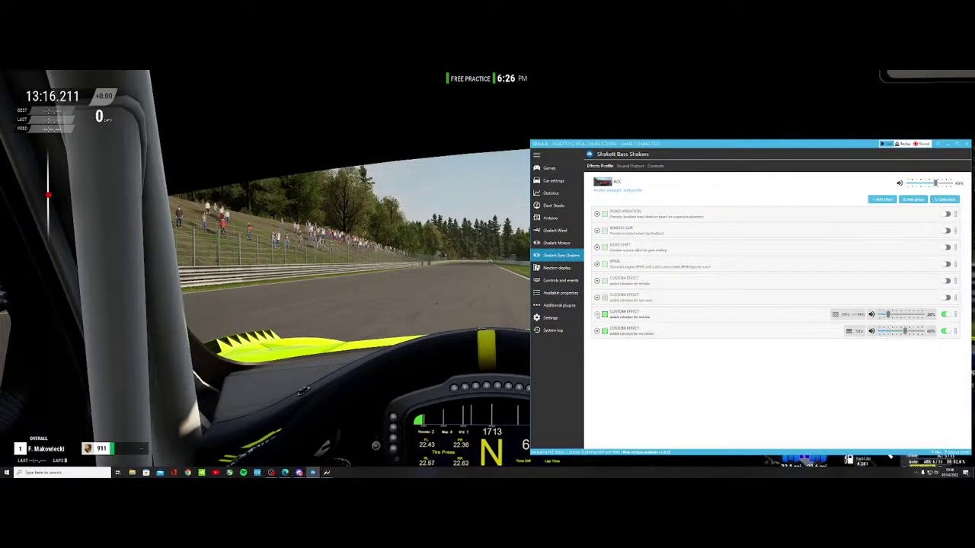
Pause the game, move the effects window to the middle of the screen, and start the recorded Spa-Francorchamps replay.
{"action": "key", "text": "alt+Tab"}
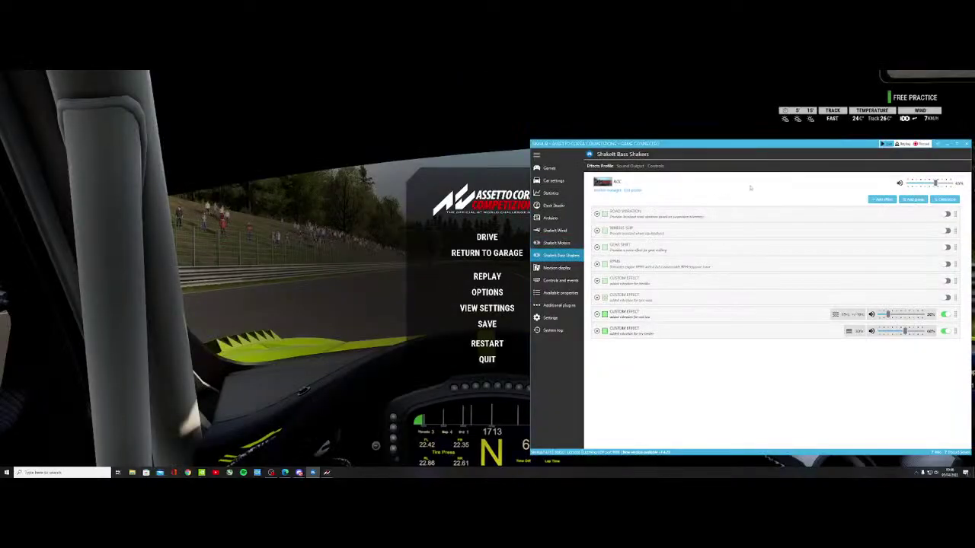
{"action": "left_click_drag", "start_coordinate": [746, 152], "coordinate": [449, 140]}
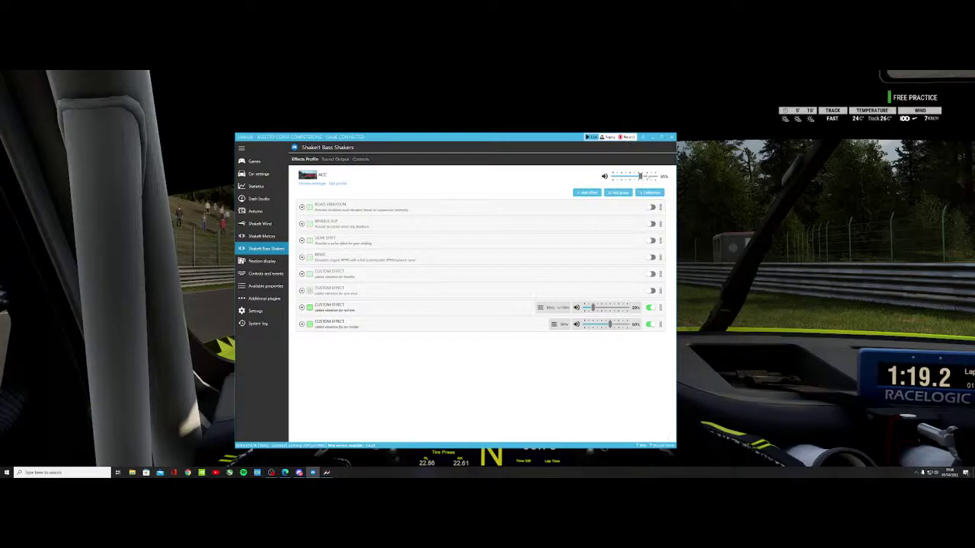
{"action": "left_click", "coordinate": [609, 137]}
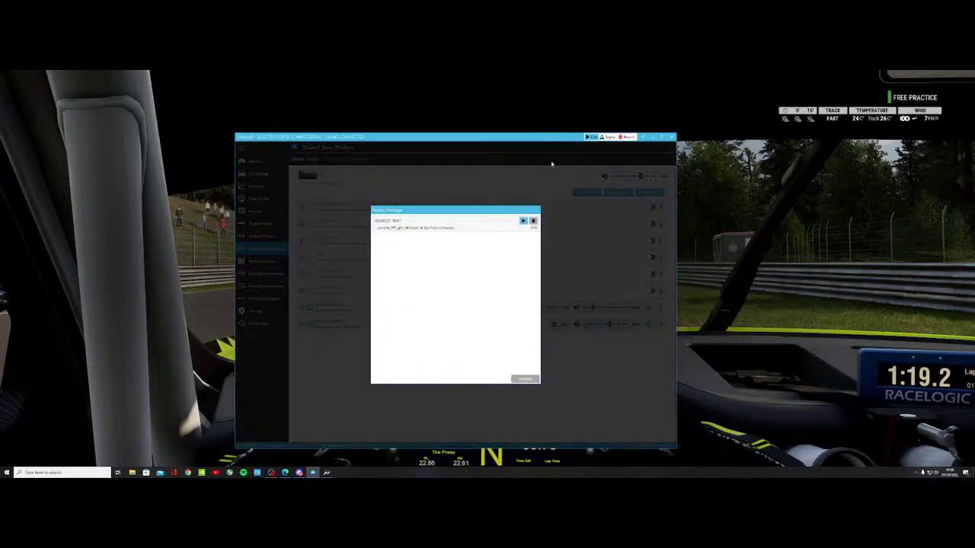
{"action": "left_click", "coordinate": [523, 221]}
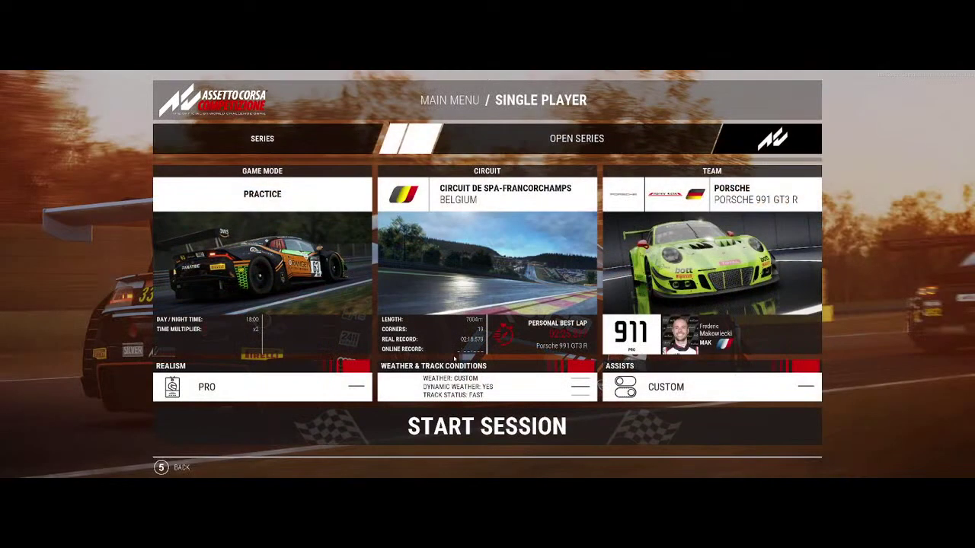
Leave the single player setup and exit Assetto Corsa Competizione to the desktop.
{"action": "left_click", "coordinate": [180, 468]}
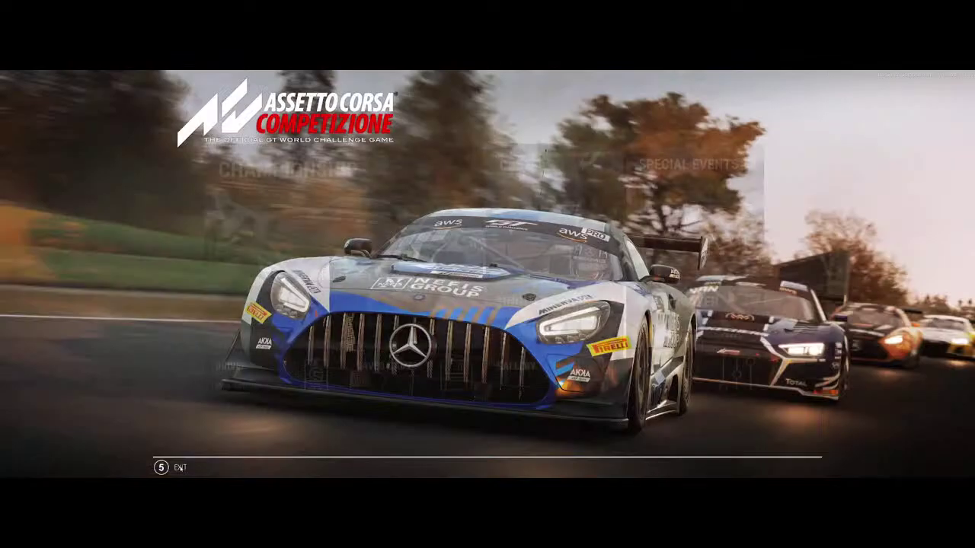
{"action": "left_click", "coordinate": [180, 468]}
{"action": "left_click", "coordinate": [403, 312]}
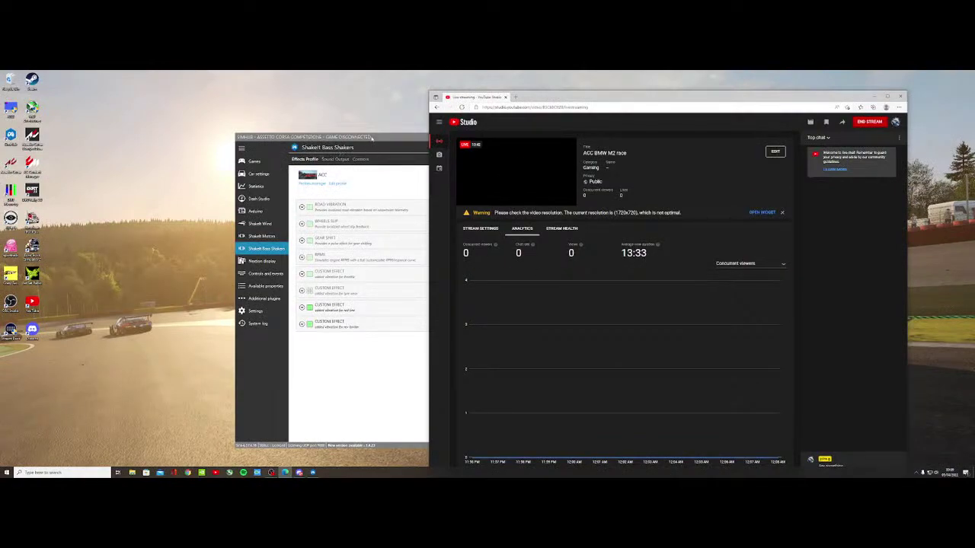
Bring SimHub to the front, minimize the YouTube Studio browser window, and start the recorded Porsche replay at Spa-Francorchamps.
{"action": "left_click", "coordinate": [372, 138]}
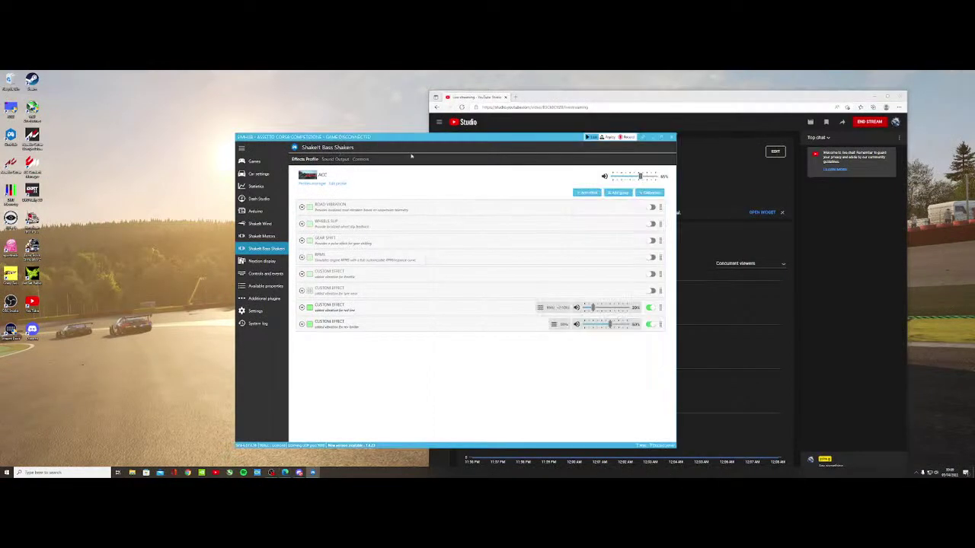
{"action": "left_click", "coordinate": [874, 97]}
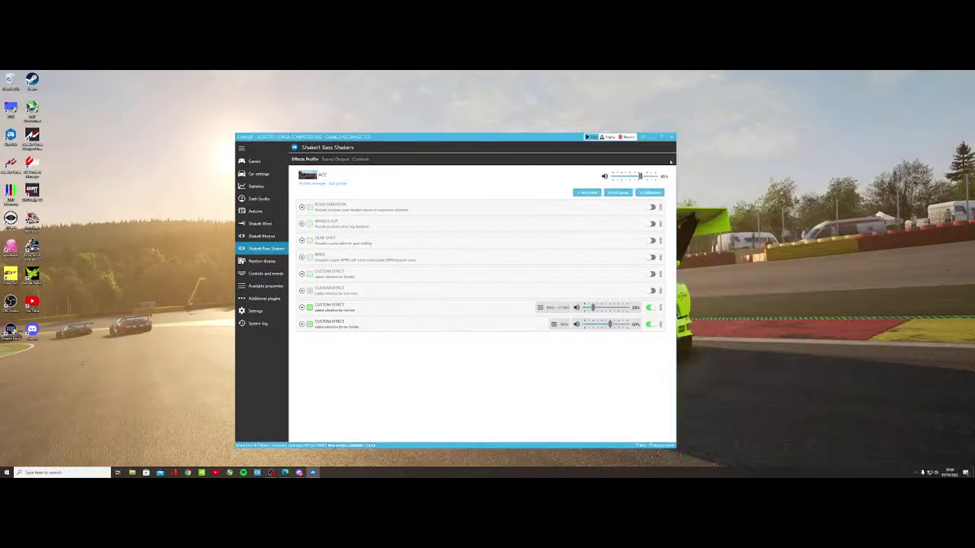
{"action": "left_click", "coordinate": [610, 138]}
{"action": "left_click", "coordinate": [523, 221]}
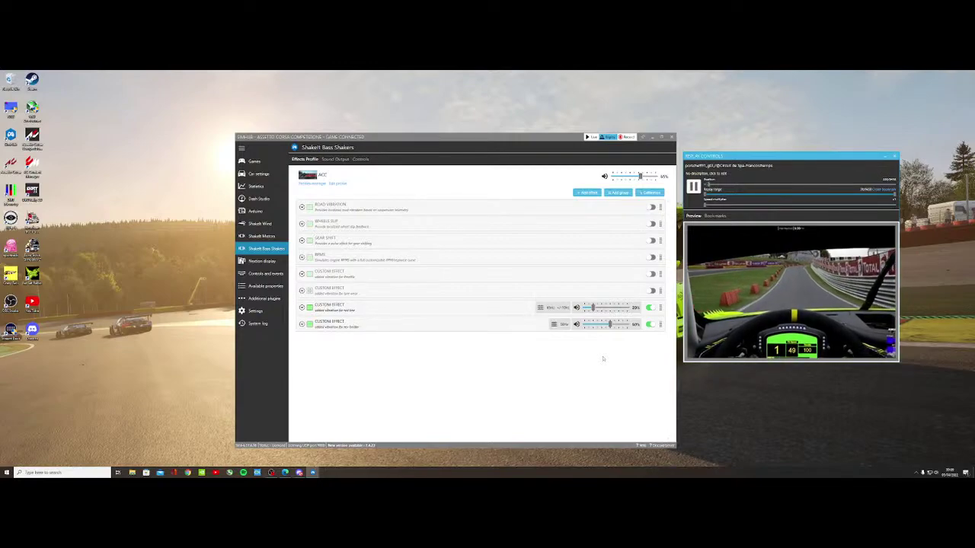
Enable the tyre wear and throttle custom effects, and expand the throttle effect's settings.
{"action": "left_click", "coordinate": [651, 291]}
{"action": "left_click", "coordinate": [651, 274]}
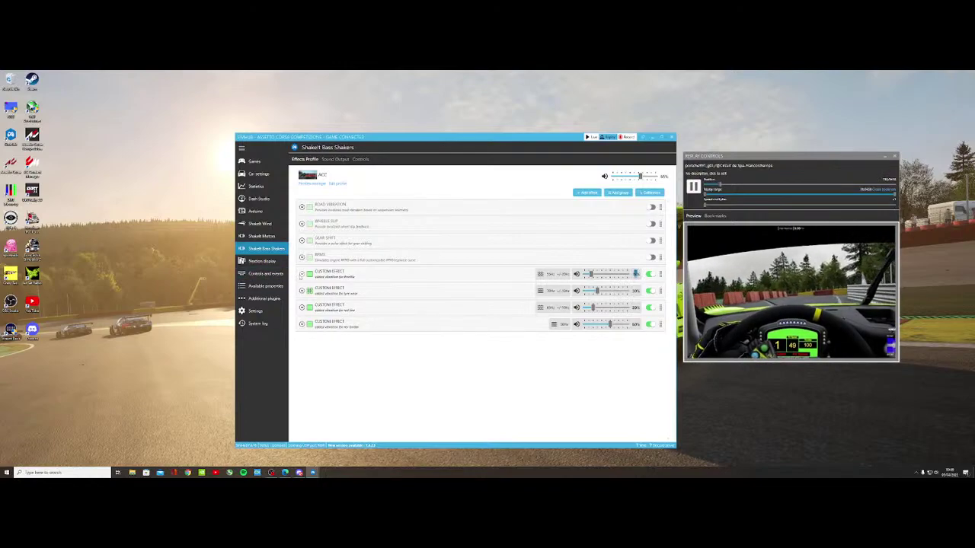
{"action": "left_click", "coordinate": [302, 274]}
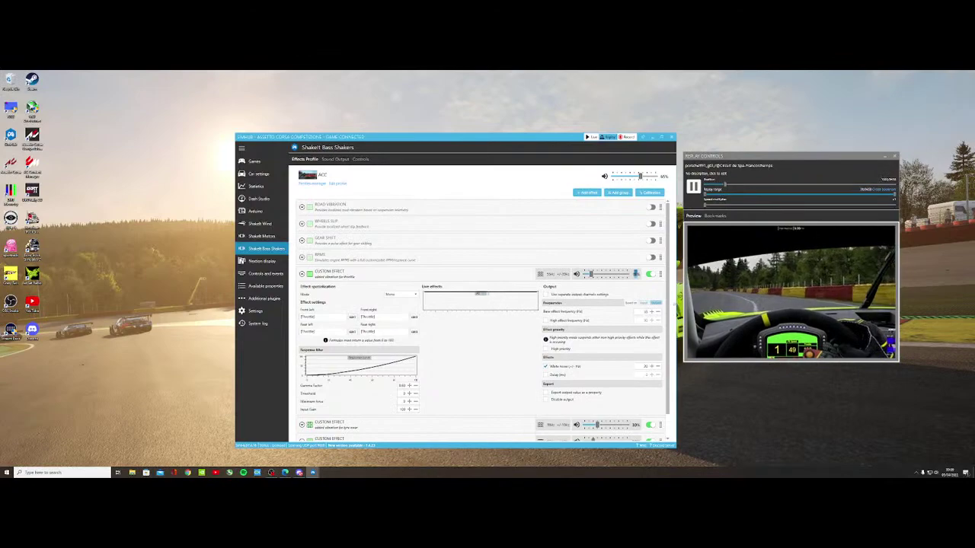
Turn off the tyre wear, red line and rev limiter custom effects, leaving only the throttle effect enabled.
{"action": "scroll", "coordinate": [668, 304], "scroll_direction": "down", "scroll_amount": 1}
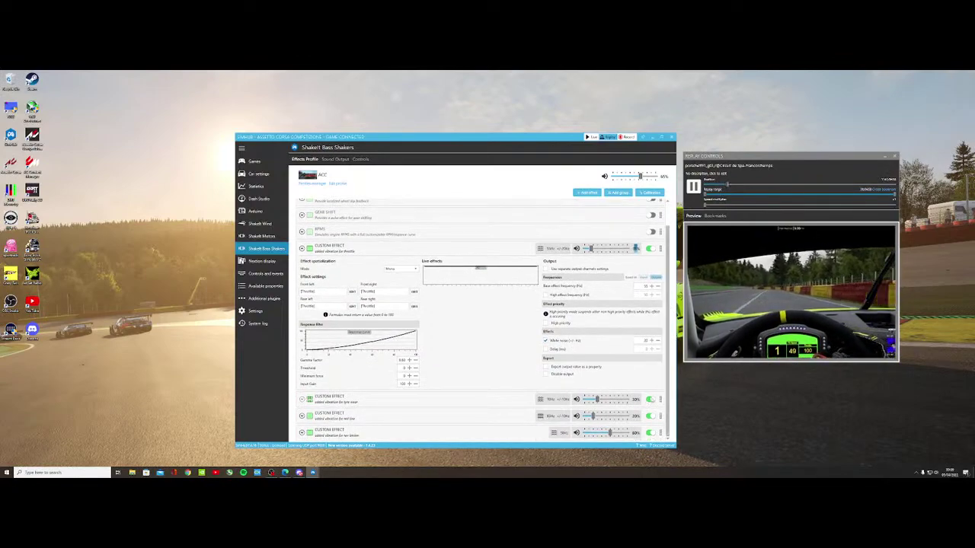
{"action": "left_click", "coordinate": [651, 415]}
{"action": "left_click", "coordinate": [652, 433]}
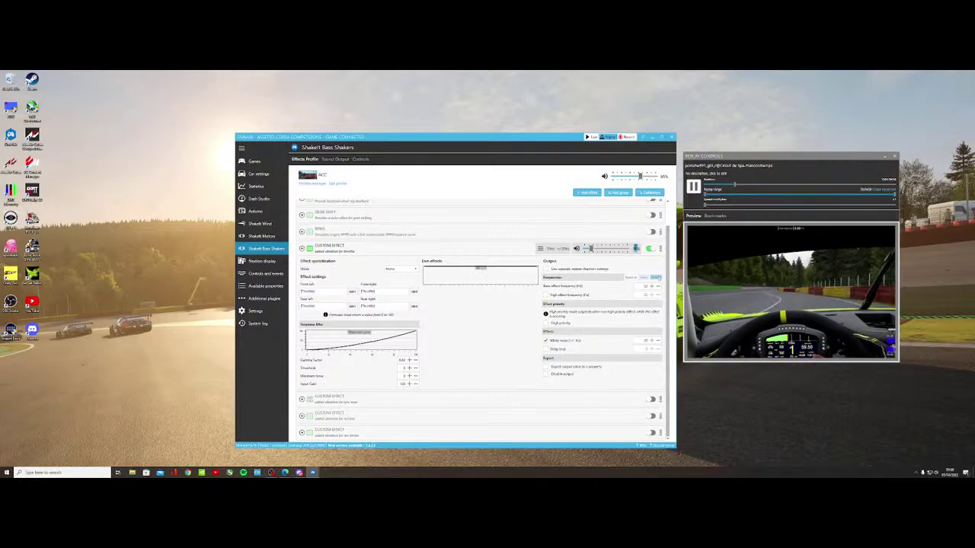
Enable the RPMS, gear shift, wheels slip and road vibration effects alongside the throttle effect.
{"action": "scroll", "coordinate": [651, 263], "scroll_direction": "up", "scroll_amount": 1}
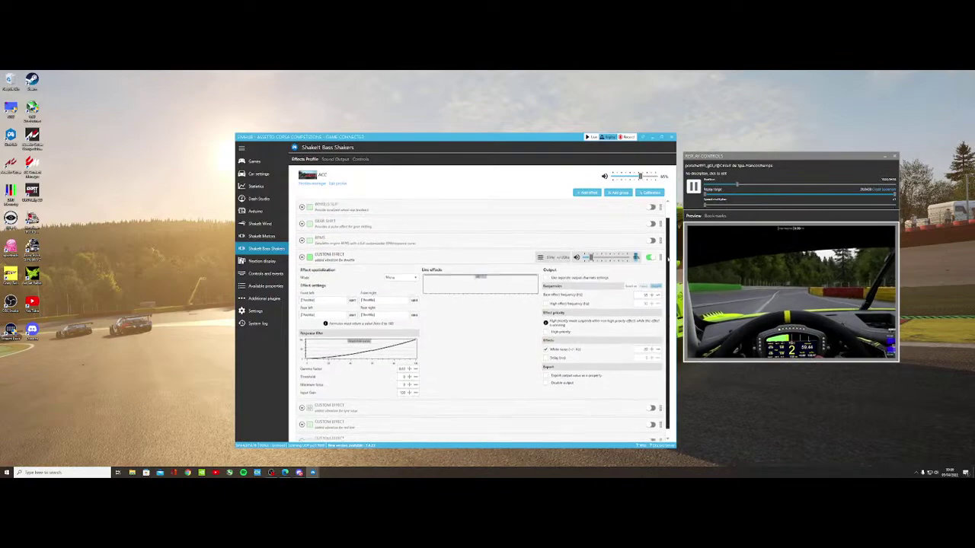
{"action": "left_click", "coordinate": [652, 258]}
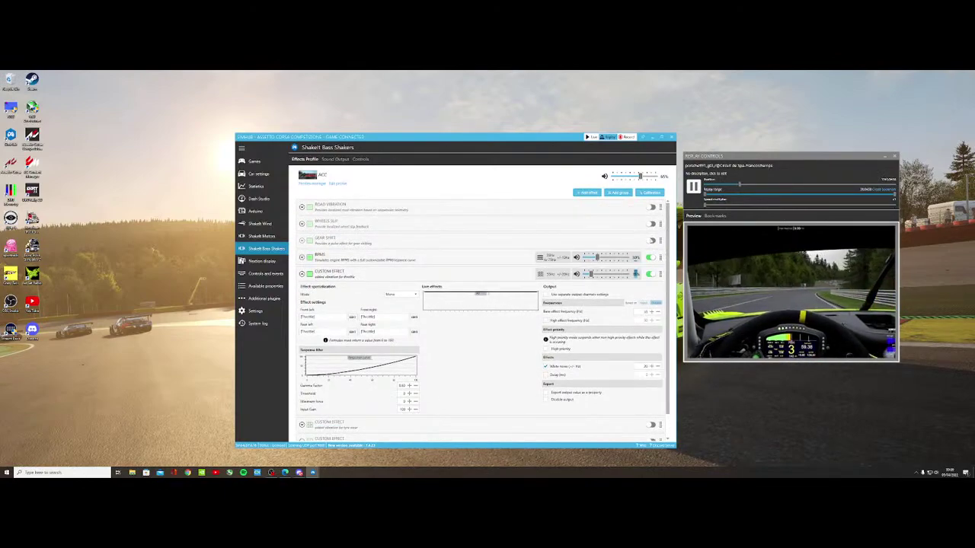
{"action": "left_click", "coordinate": [651, 240]}
{"action": "left_click", "coordinate": [651, 224]}
{"action": "left_click", "coordinate": [651, 207]}
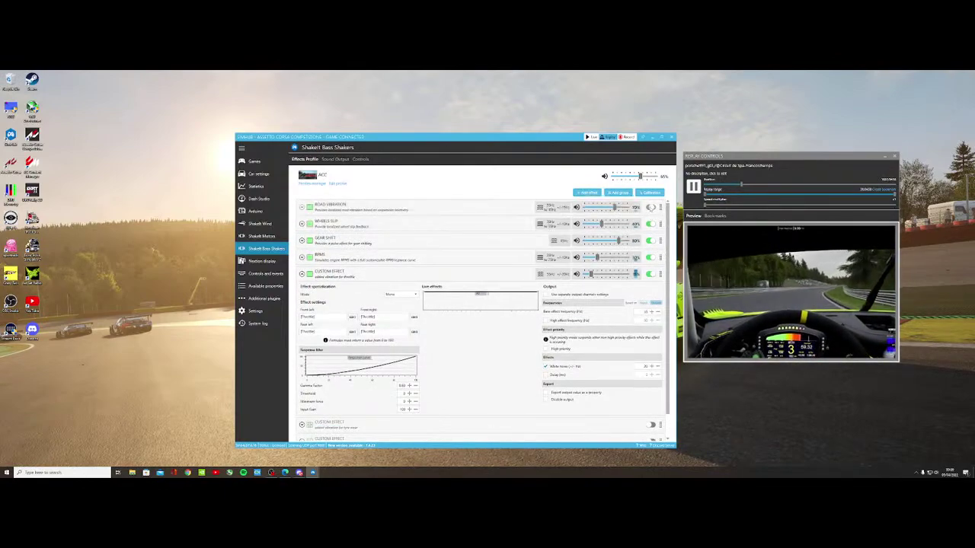
Turn off the RPMS, gear shift, wheels slip and throttle effects, leaving only road vibration enabled.
{"action": "left_click", "coordinate": [651, 258]}
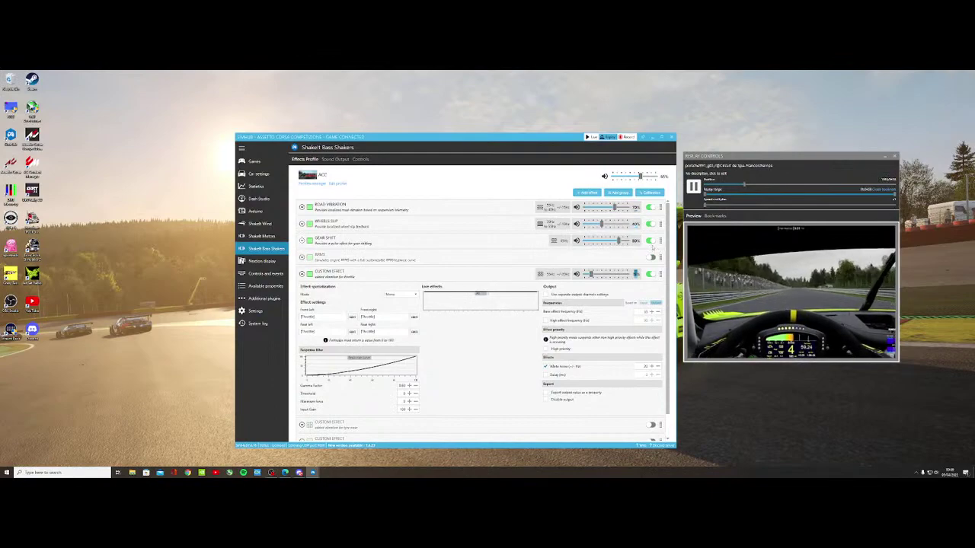
{"action": "left_click", "coordinate": [651, 241]}
{"action": "left_click", "coordinate": [651, 224]}
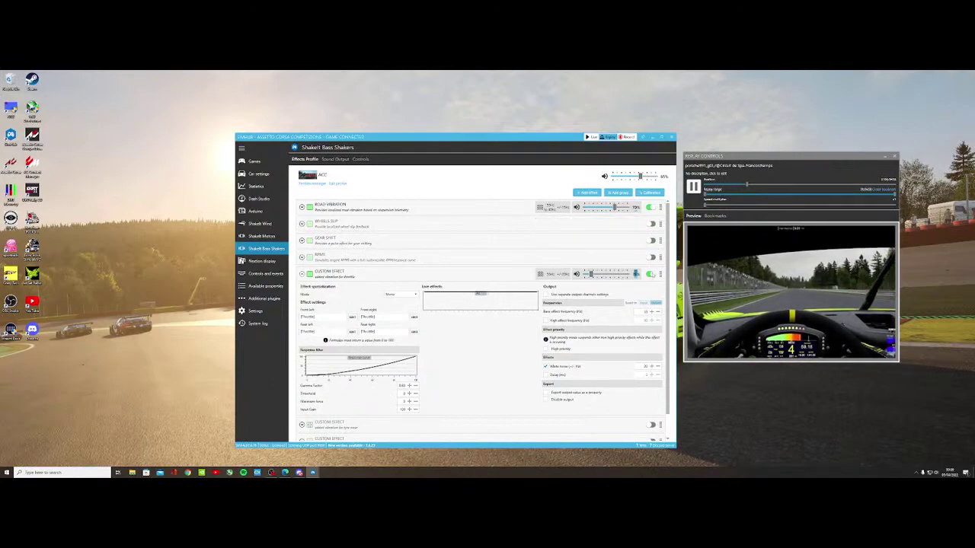
{"action": "left_click", "coordinate": [651, 275]}
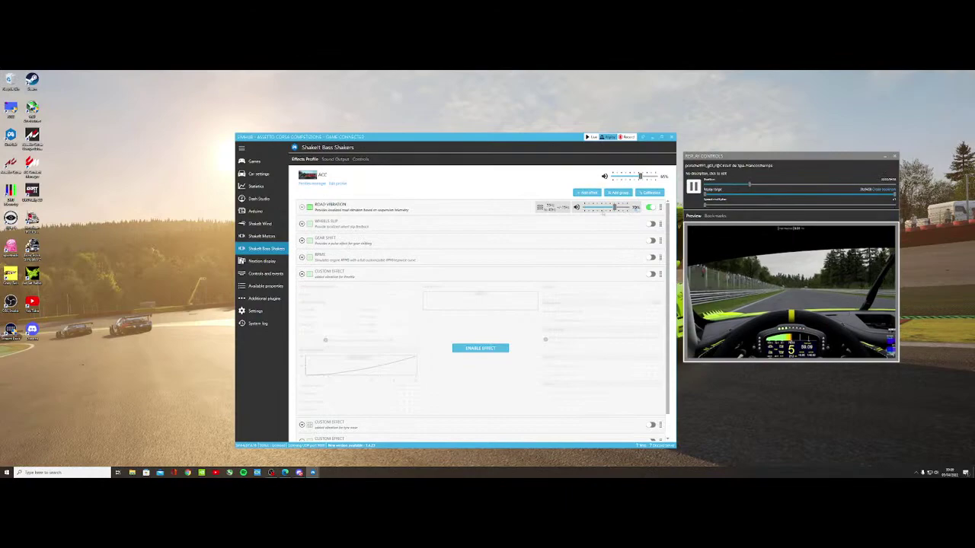
Expand the road vibration effect's settings and rewind the replay slightly to demonstrate it.
{"action": "left_click", "coordinate": [301, 208]}
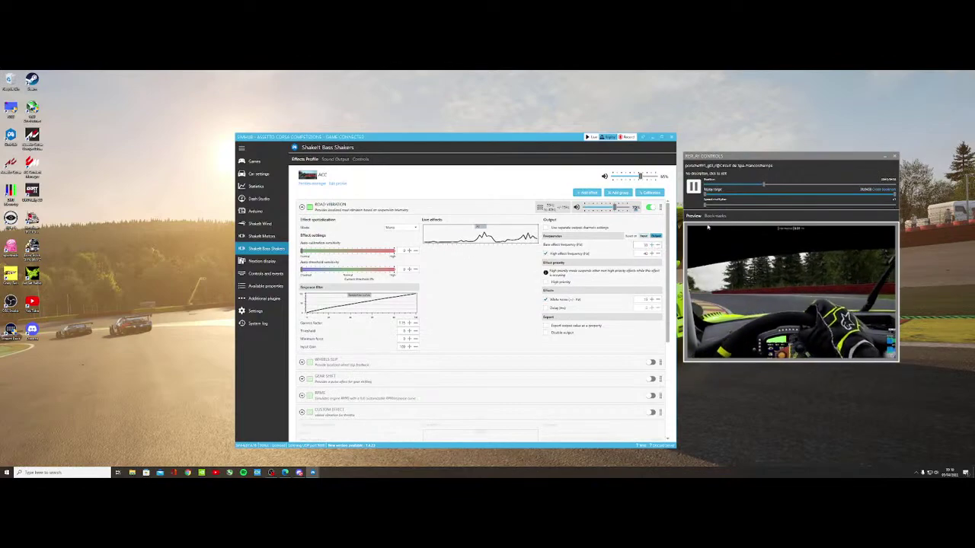
{"action": "left_click_drag", "start_coordinate": [766, 185], "coordinate": [758, 186]}
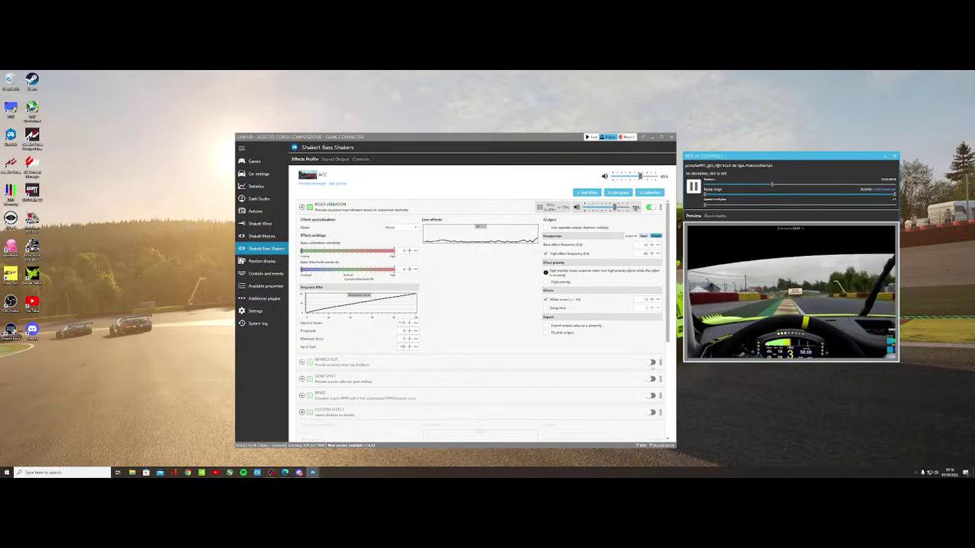
Re-enable the wheels slip, gear shift, RPMS and throttle effects so they run together with road vibration.
{"action": "left_click", "coordinate": [651, 363]}
{"action": "left_click_drag", "start_coordinate": [669, 336], "coordinate": [672, 373]}
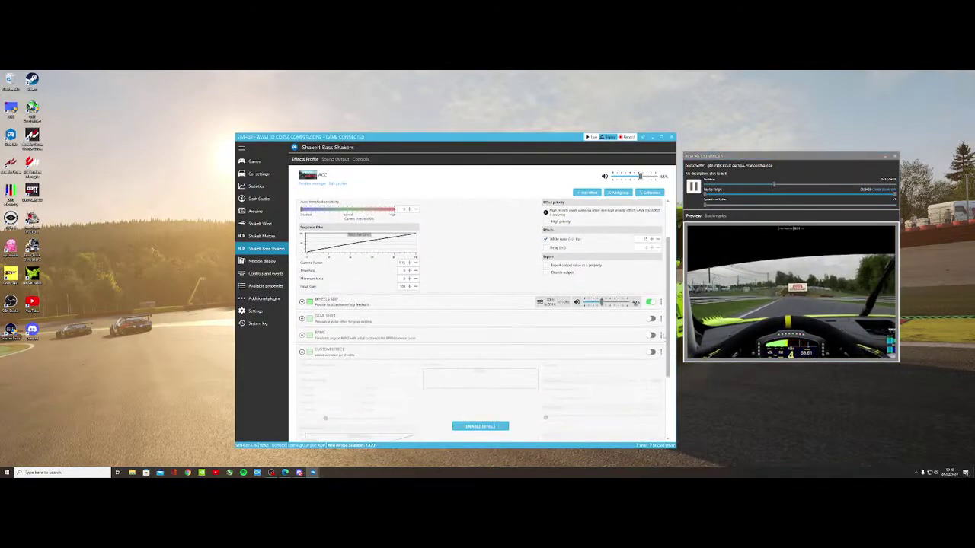
{"action": "left_click", "coordinate": [651, 318]}
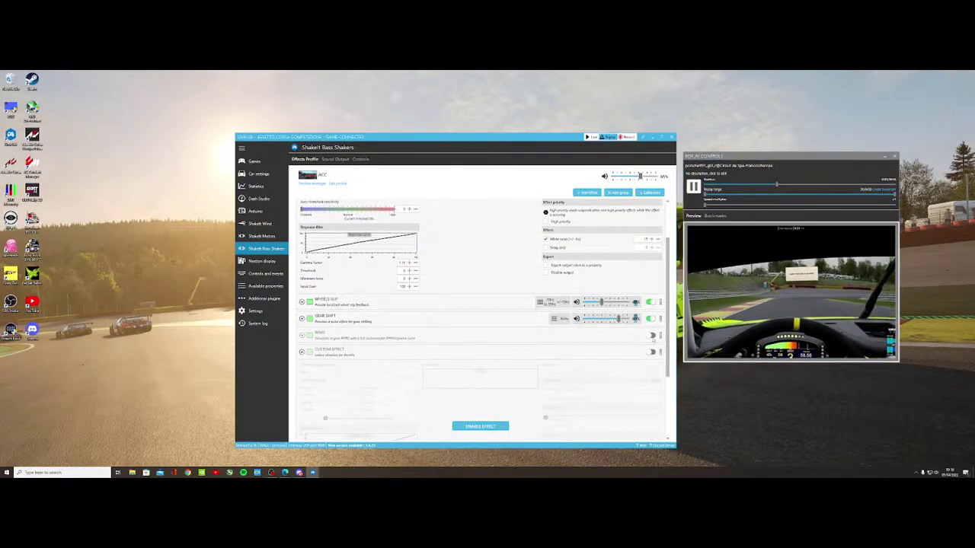
{"action": "left_click", "coordinate": [651, 335]}
{"action": "left_click", "coordinate": [651, 351]}
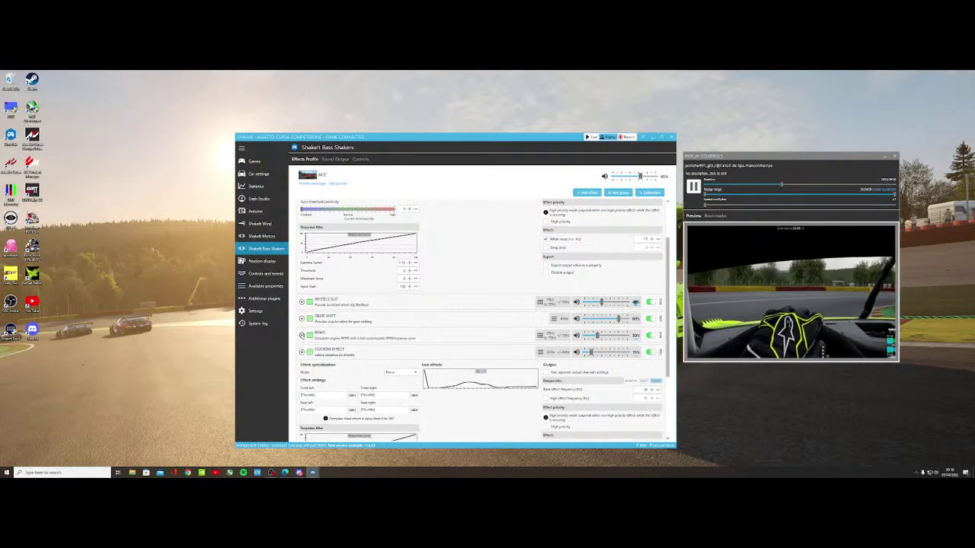
Expand the settings of the RPMS, gear shift and wheels slip effects.
{"action": "left_click", "coordinate": [301, 335]}
{"action": "left_click", "coordinate": [301, 318]}
{"action": "left_click", "coordinate": [301, 303]}
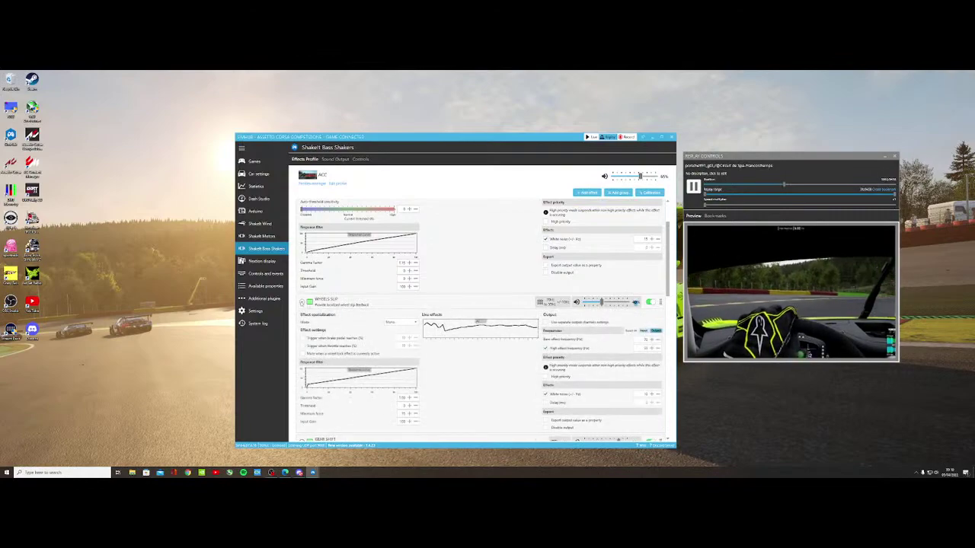
Examine the live graphs of the expanded effects, from road vibration down to throttle, while the replay plays.
{"action": "scroll", "coordinate": [550, 309], "scroll_direction": "up", "scroll_amount": 4}
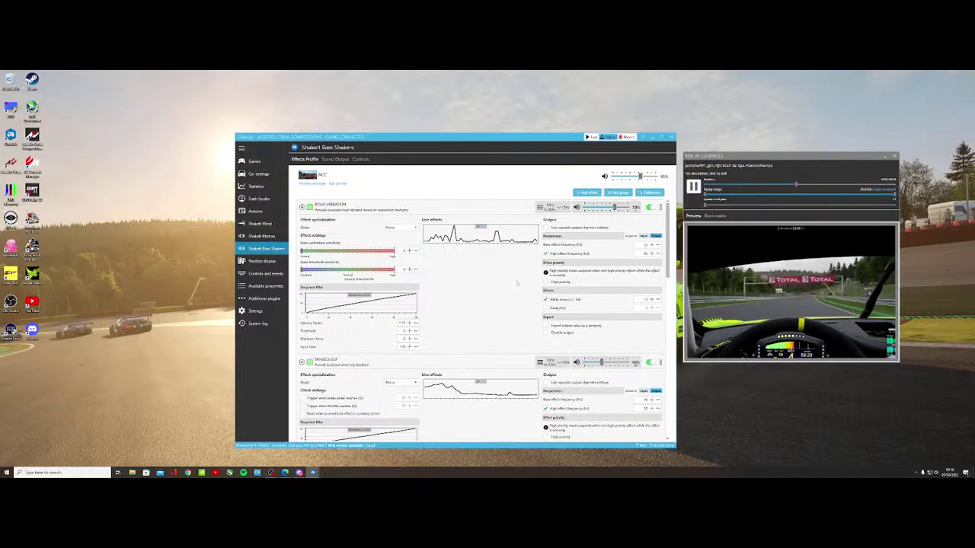
{"action": "left_click_drag", "start_coordinate": [669, 253], "coordinate": [676, 350]}
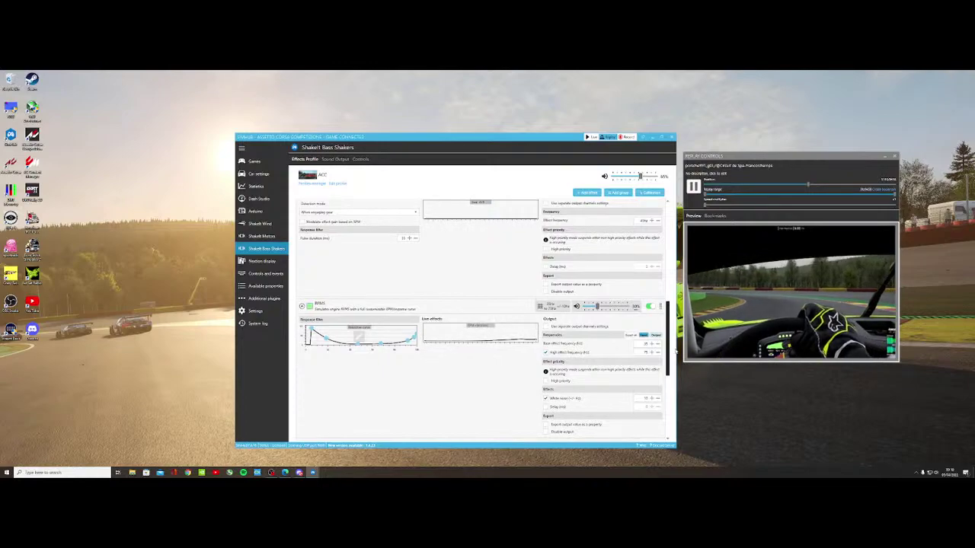
{"action": "left_click_drag", "start_coordinate": [676, 350], "coordinate": [681, 396]}
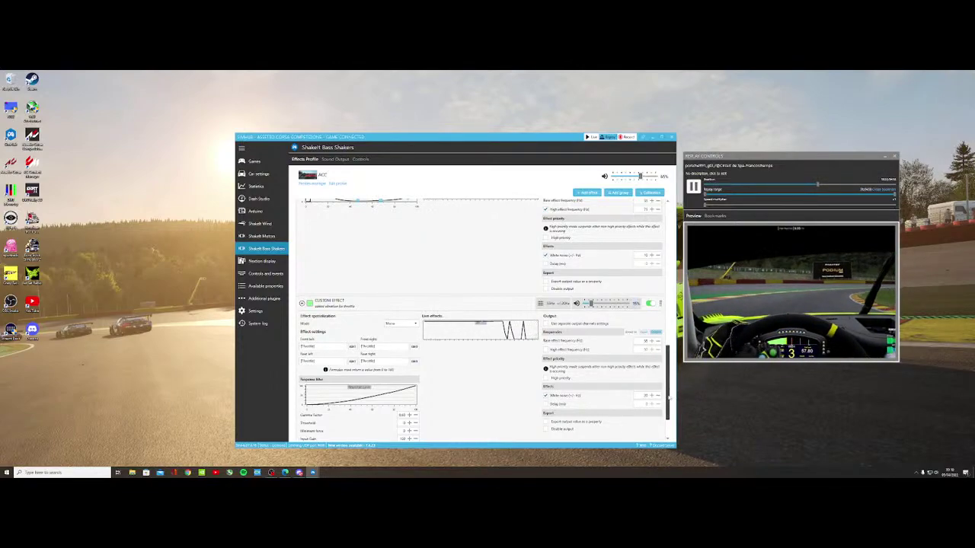
{"action": "scroll", "coordinate": [641, 407], "scroll_direction": "down", "scroll_amount": 1}
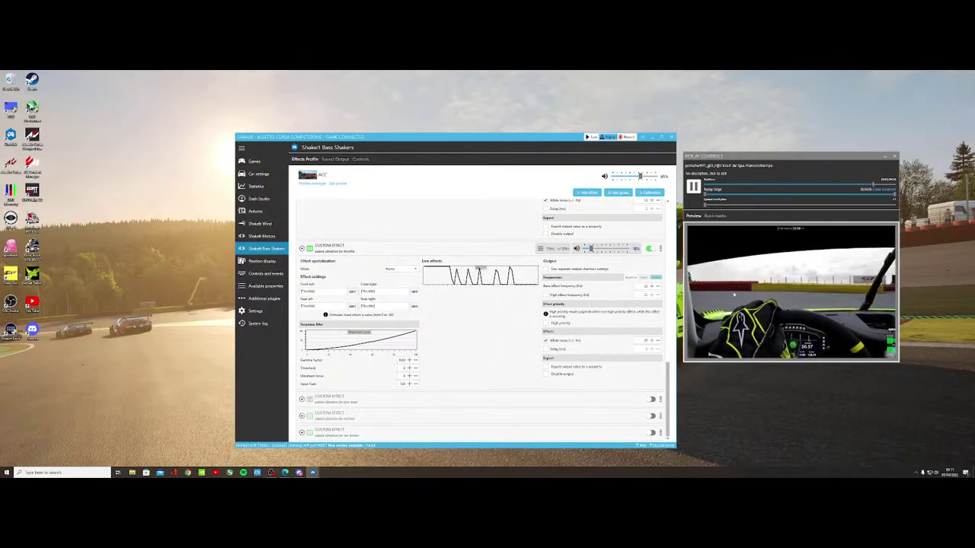
{"action": "left_click_drag", "start_coordinate": [667, 370], "coordinate": [667, 220]}
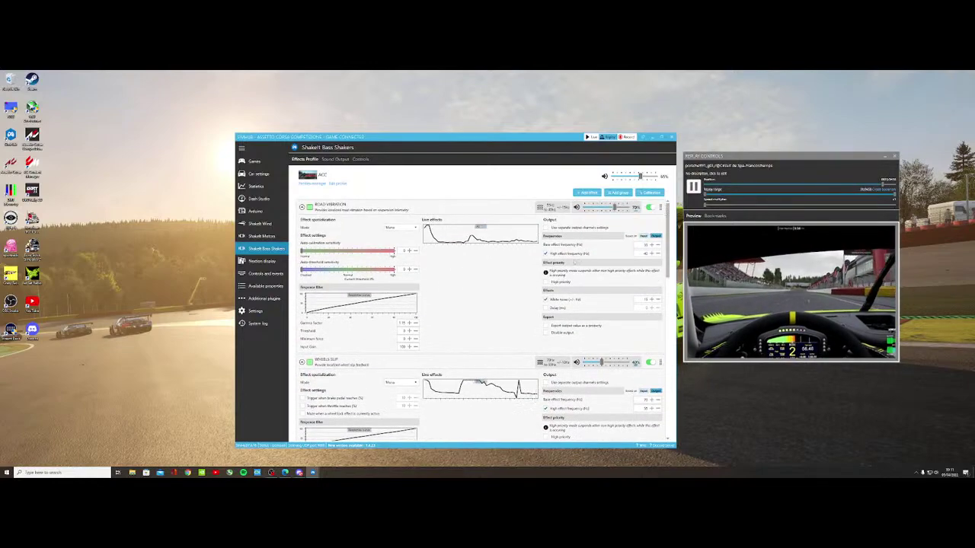